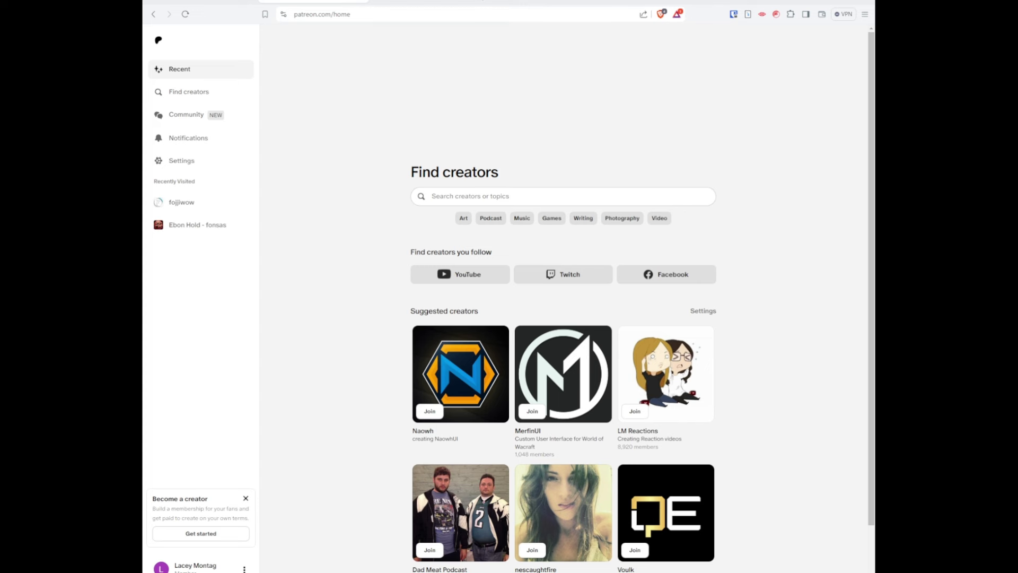
- Search the creators for "fonsas" and open the Ebon Hold - fonsas page
{"action": "left_click", "coordinate": [530, 196]}
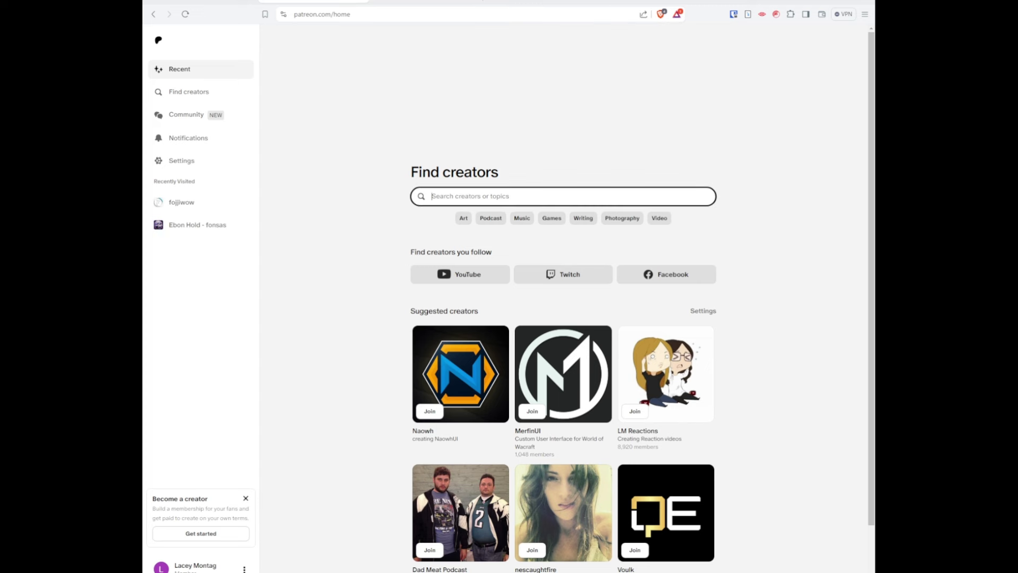
{"action": "type", "text": "fonsas"}
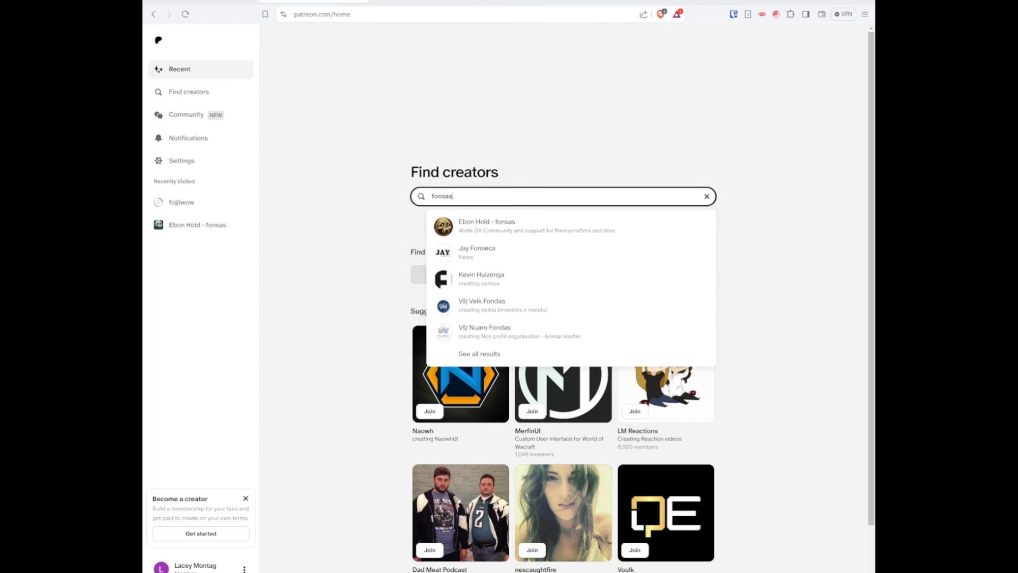
{"action": "key", "text": "Down"}
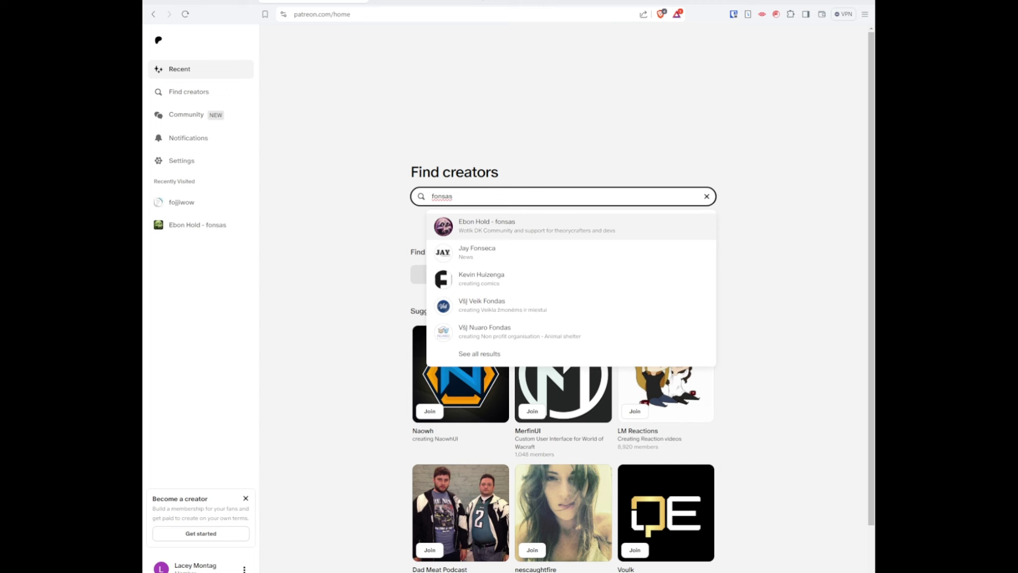
{"action": "key", "text": "Return"}
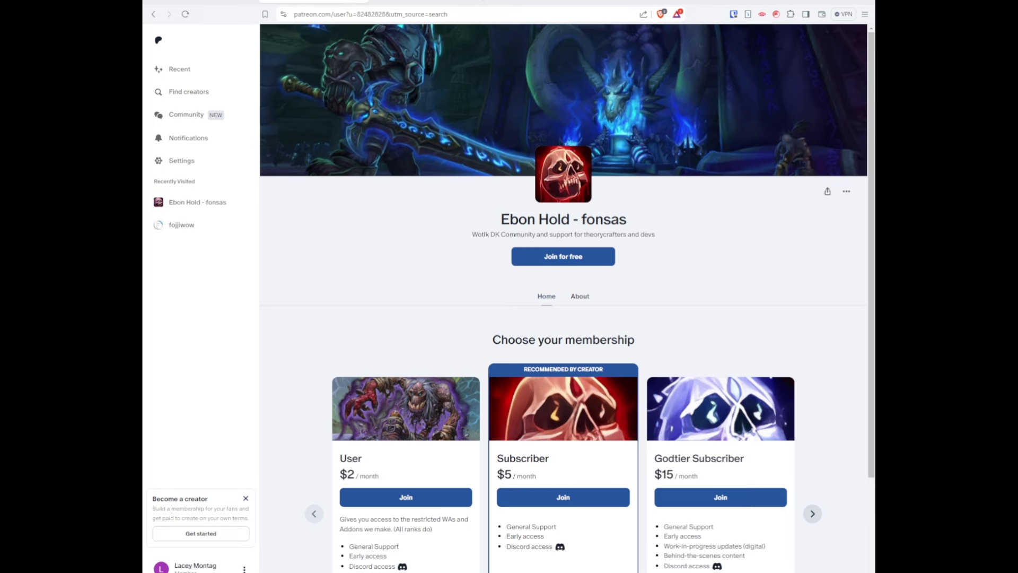
- Choose the $2 per month User membership and proceed to its payment details
{"action": "scroll", "coordinate": [567, 297], "scroll_direction": "down", "scroll_amount": 3}
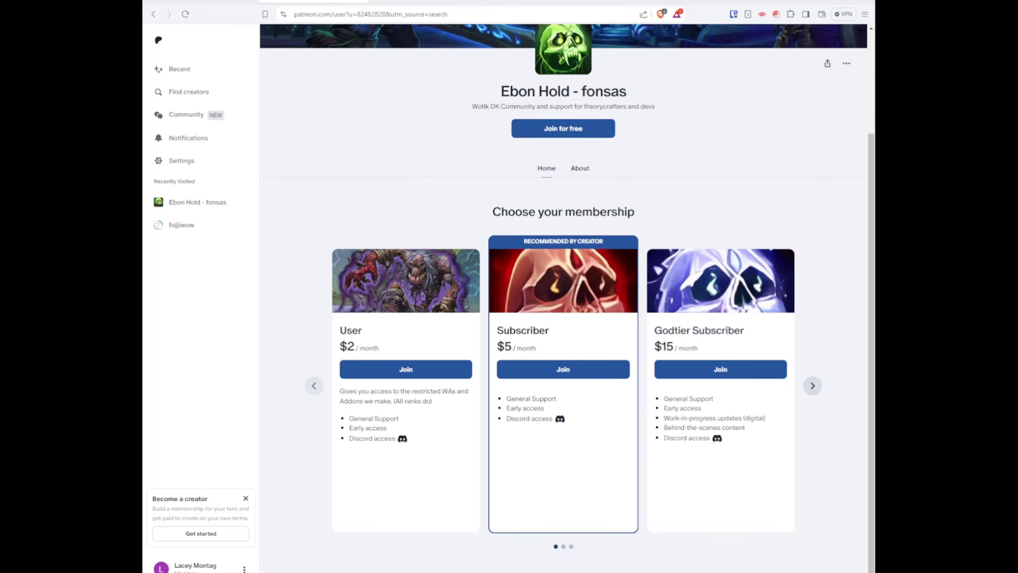
{"action": "left_click_drag", "start_coordinate": [348, 346], "coordinate": [379, 351]}
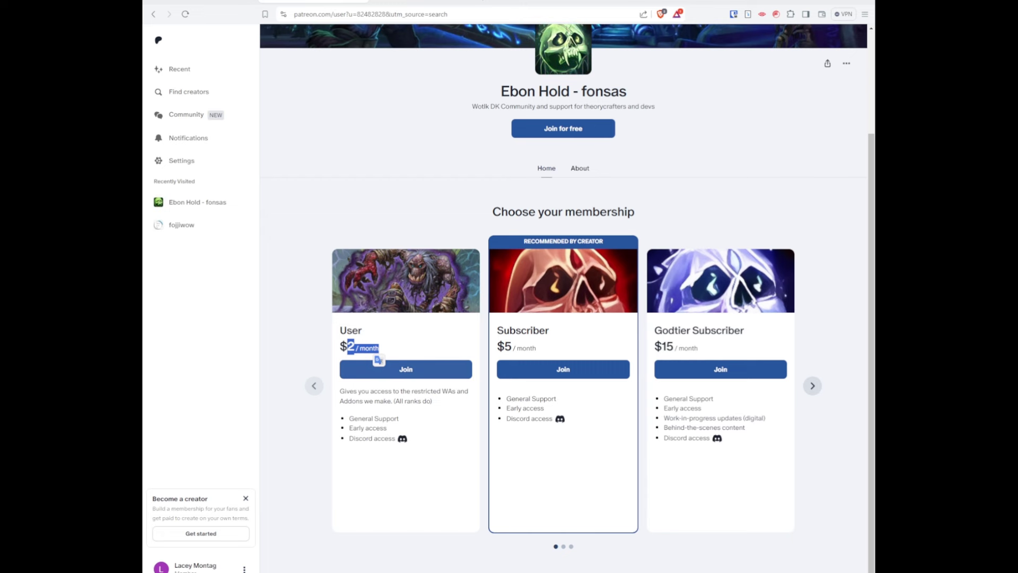
{"action": "left_click", "coordinate": [412, 366]}
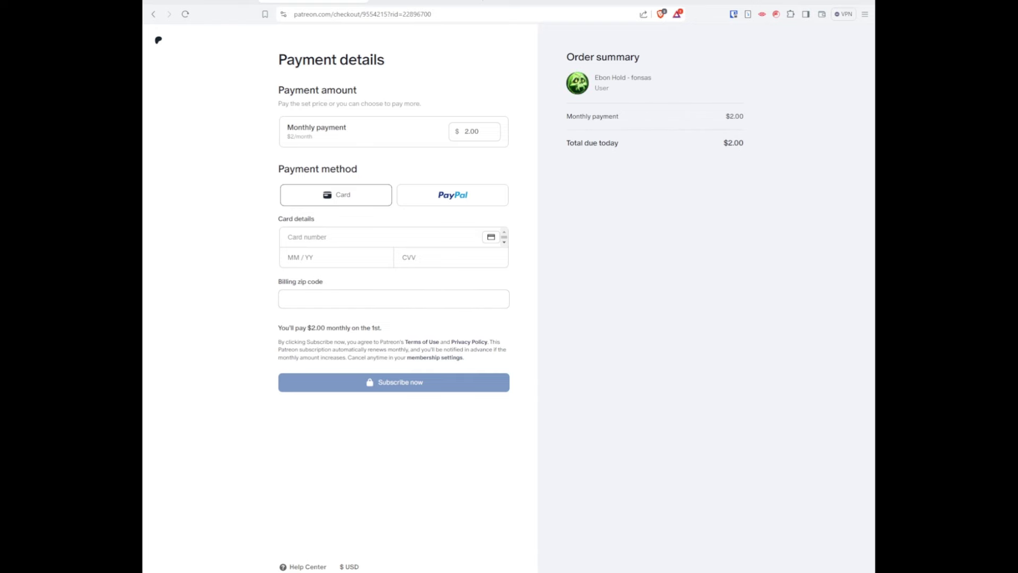
- Switch to the already subscribed account's Ebon Hold - fonsas page and open the Discord server from its membership details
{"action": "key", "text": "ctrl+shift+Tab"}
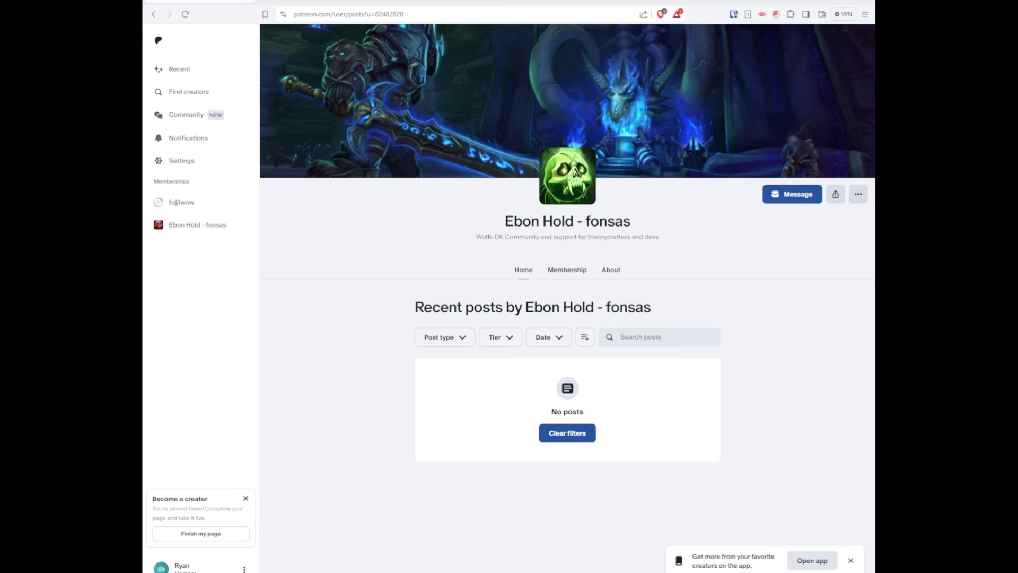
{"action": "left_click", "coordinate": [567, 270]}
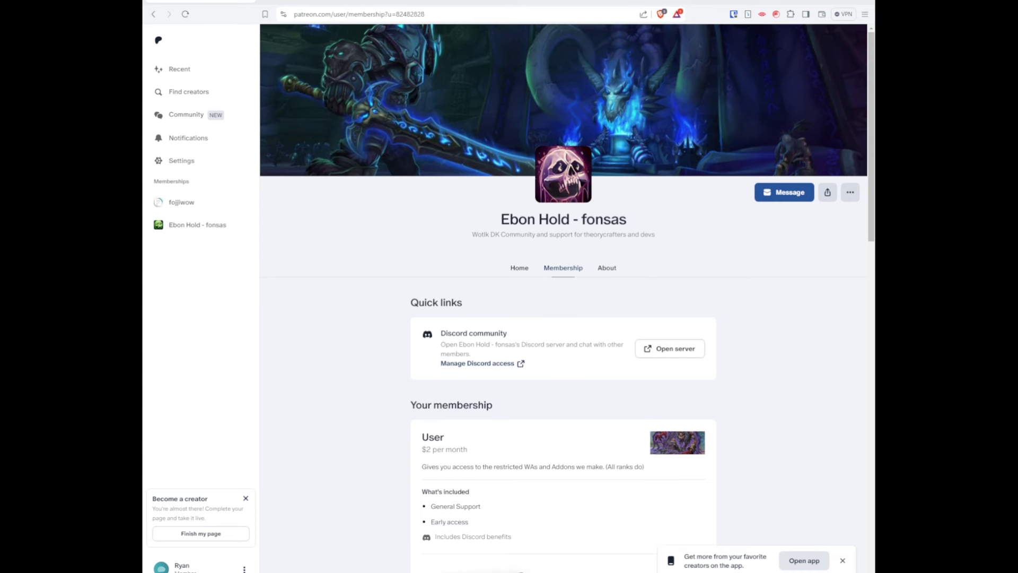
{"action": "left_click", "coordinate": [669, 349]}
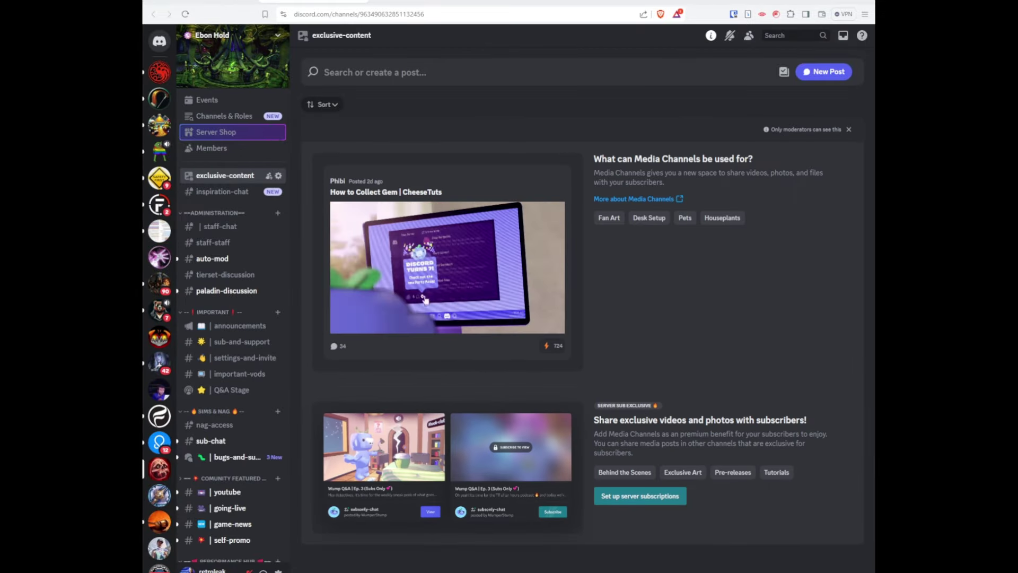
- Find the nag-access channel in the SIMS & NAG section of the Ebon Hold server and open it
{"action": "scroll", "coordinate": [233, 161], "scroll_direction": "down", "scroll_amount": 5}
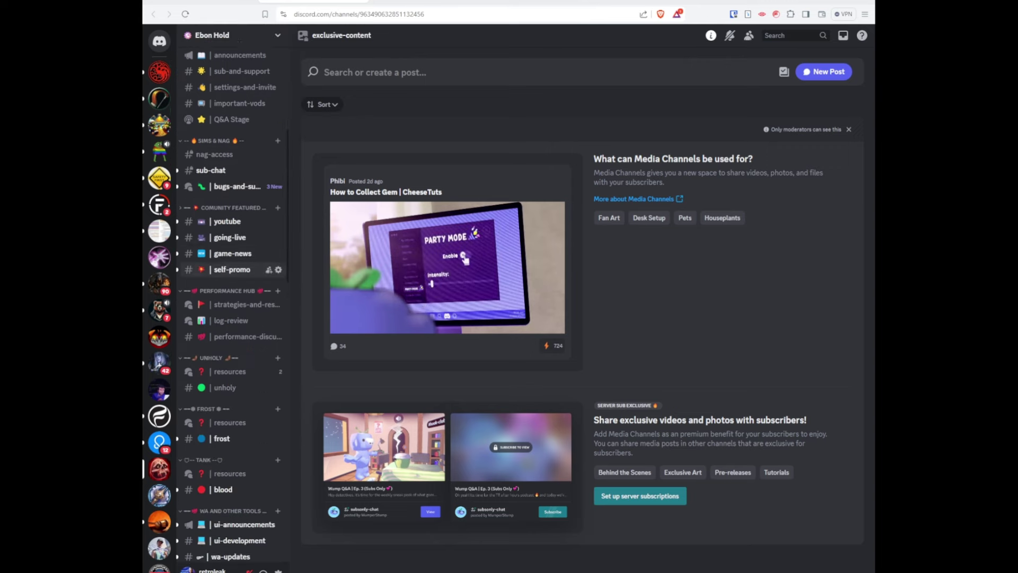
{"action": "mouse_move", "coordinate": [233, 161]}
{"action": "scroll", "coordinate": [233, 161], "scroll_direction": "down", "scroll_amount": 1}
{"action": "scroll", "coordinate": [234, 162], "scroll_direction": "up", "scroll_amount": 2}
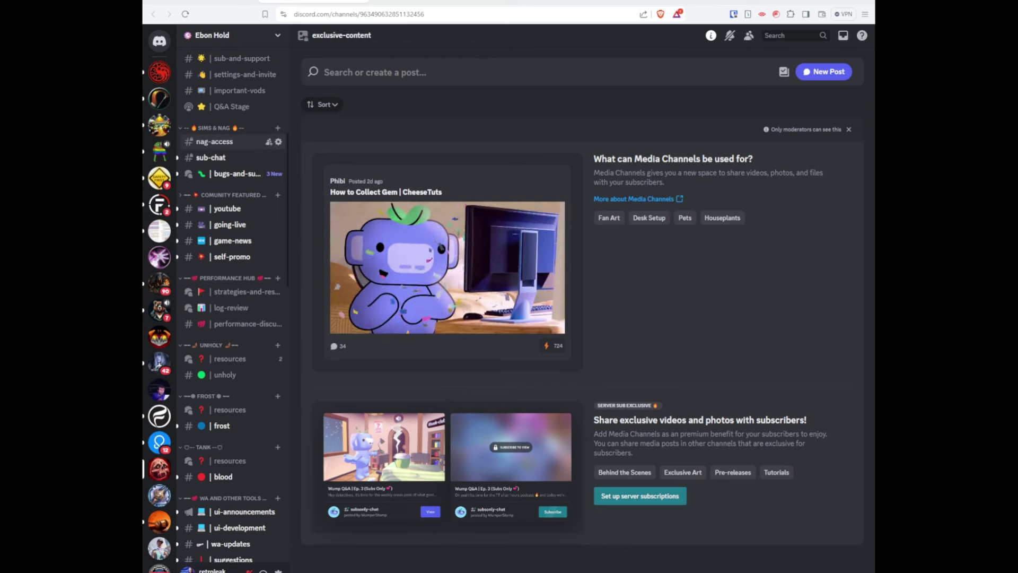
{"action": "left_click", "coordinate": [214, 141]}
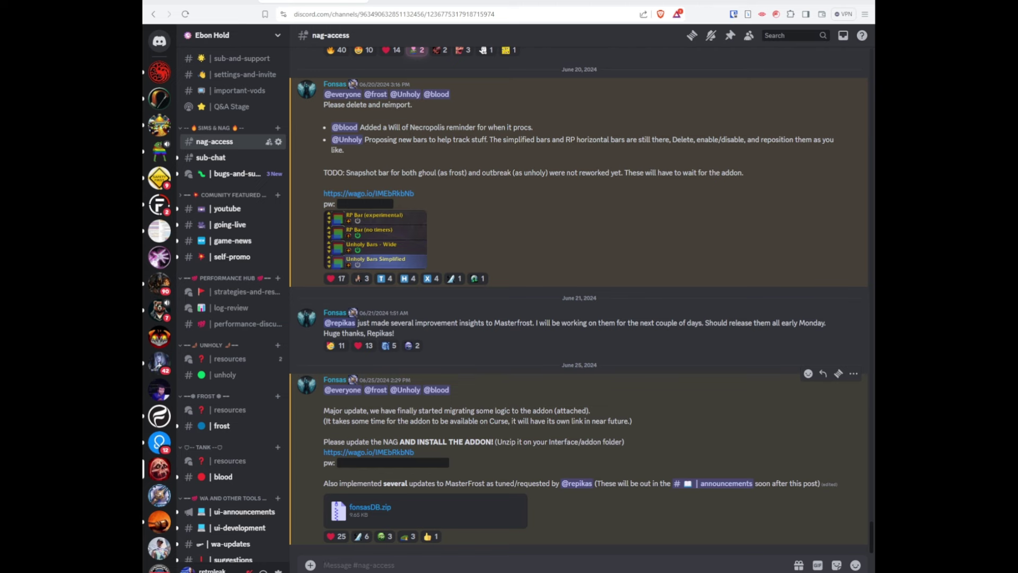
- Open the wago.io link in the June 25 post, paste the post's password as the cipher key, and decrypt the import
{"action": "left_click", "coordinate": [369, 452]}
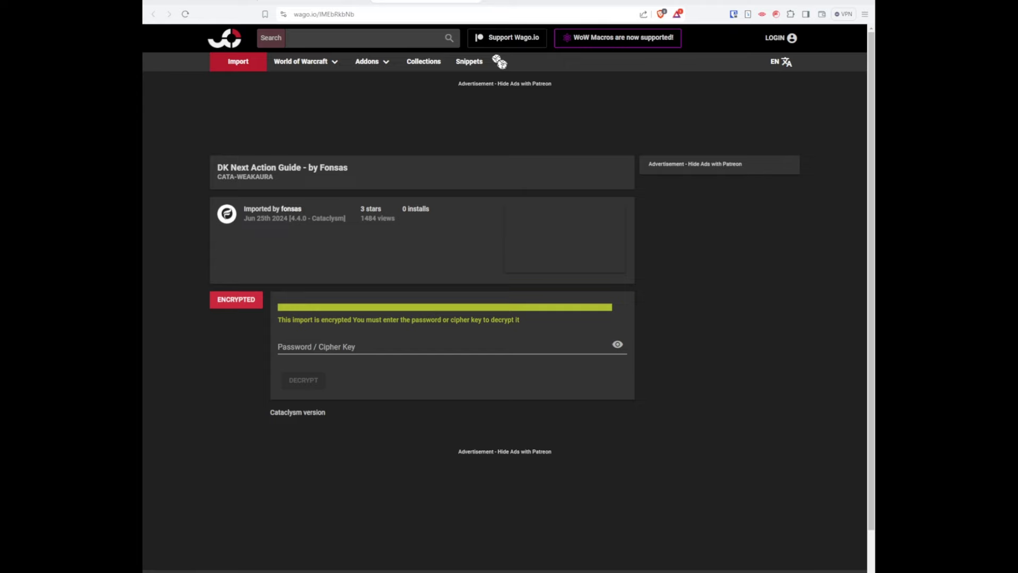
{"action": "left_click", "coordinate": [313, 1]}
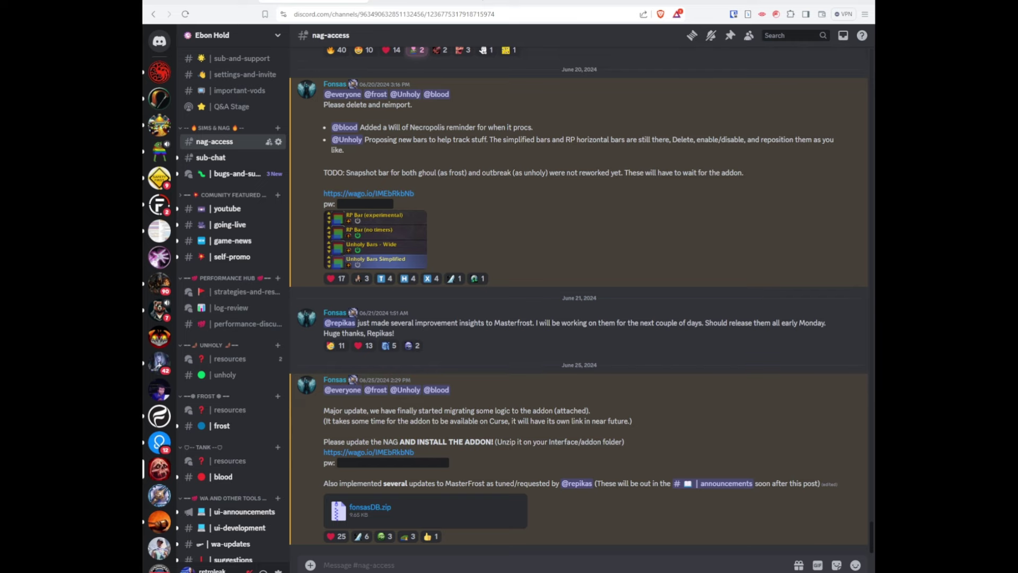
{"action": "left_click", "coordinate": [424, 1]}
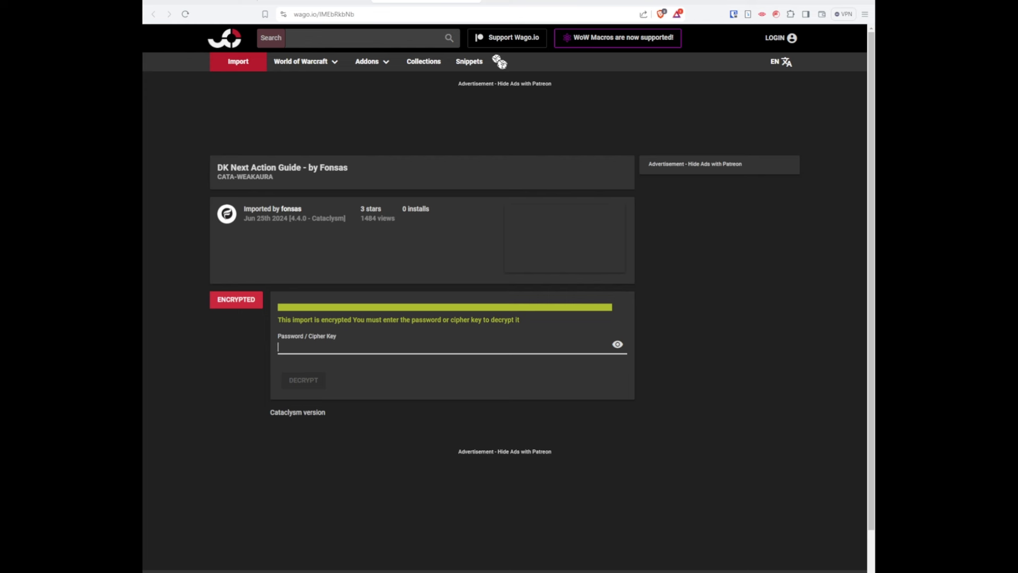
{"action": "key", "text": "ctrl+v"}
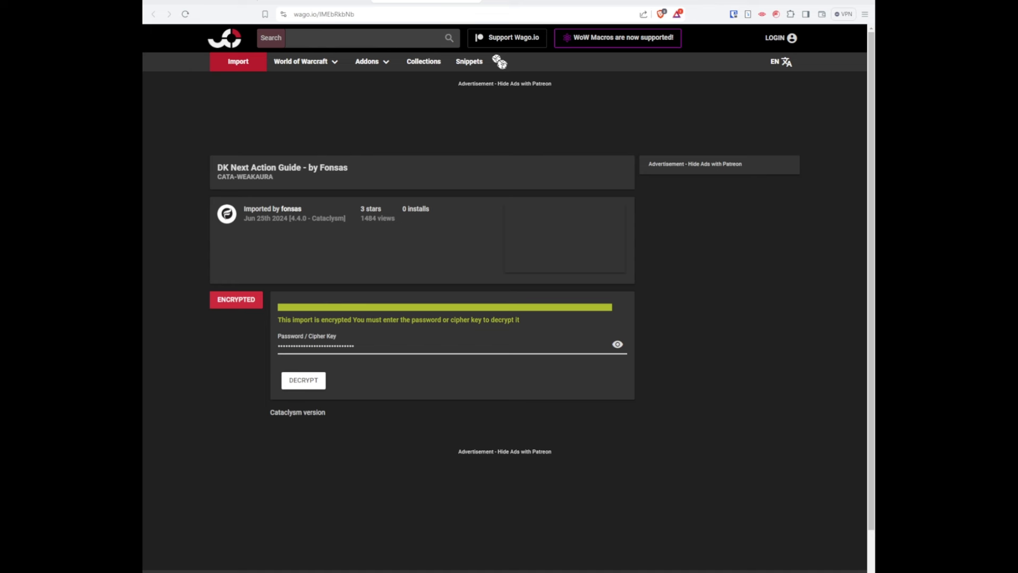
{"action": "left_click", "coordinate": [303, 380]}
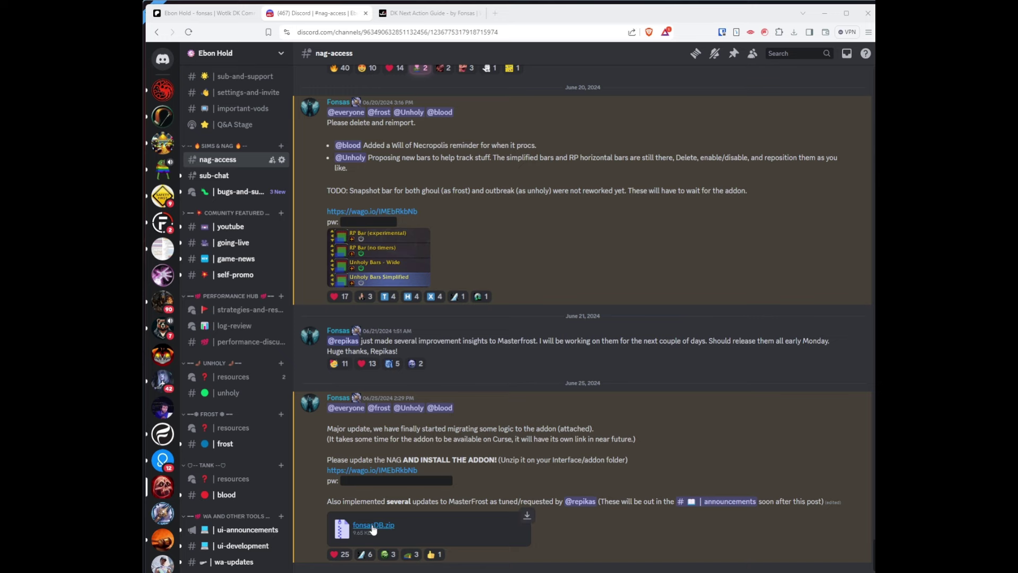
- Download the fonsasDB.zip attachment from the June 25 nag-access post into the Downloads folder
{"action": "left_click", "coordinate": [373, 526]}
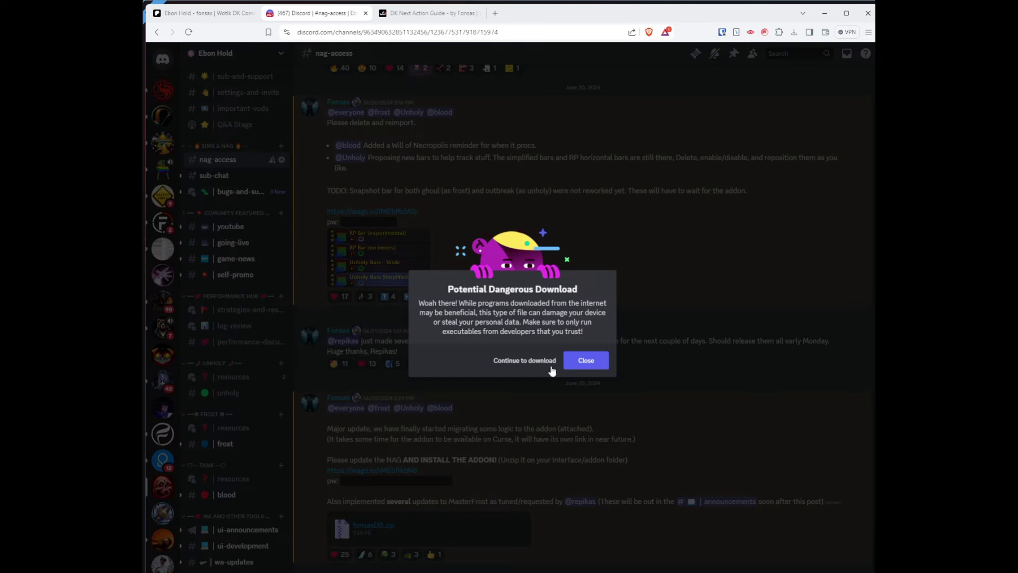
{"action": "left_click", "coordinate": [522, 359]}
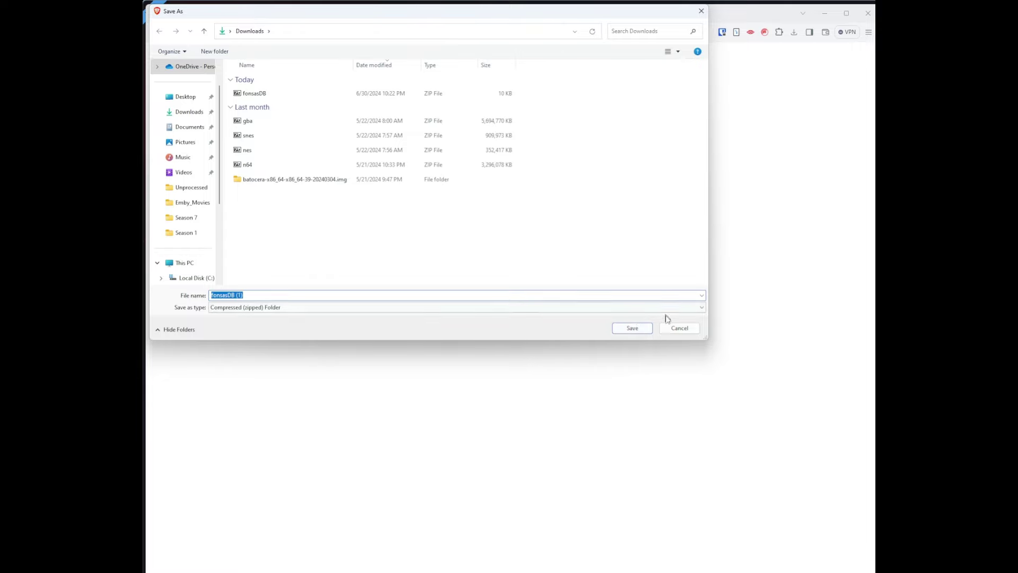
{"action": "left_click", "coordinate": [632, 328]}
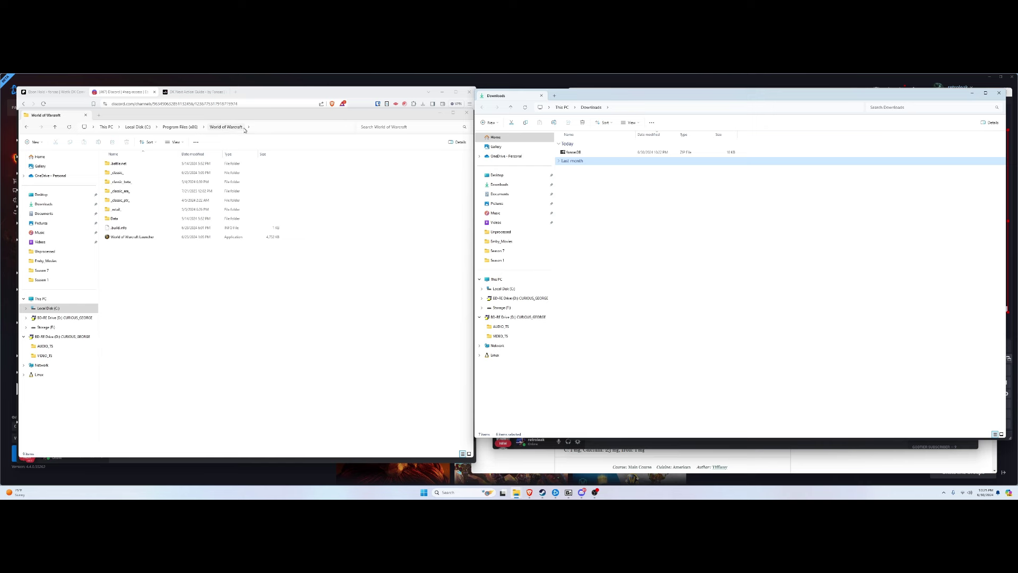
- In the World of Warcraft installation folder, open _classic_, Interface, AddOns
{"action": "double_click", "coordinate": [125, 174]}
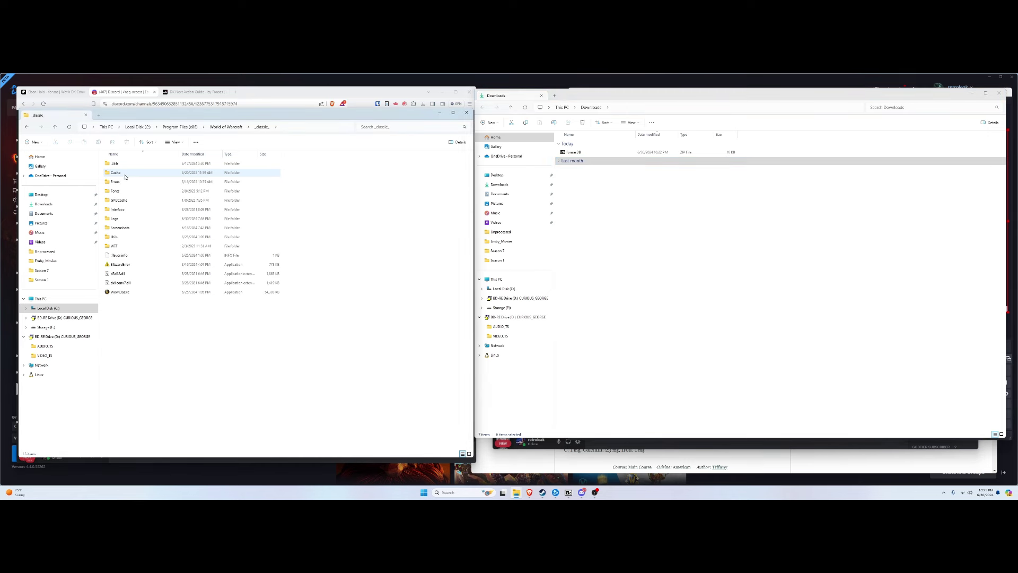
{"action": "left_click", "coordinate": [26, 128]}
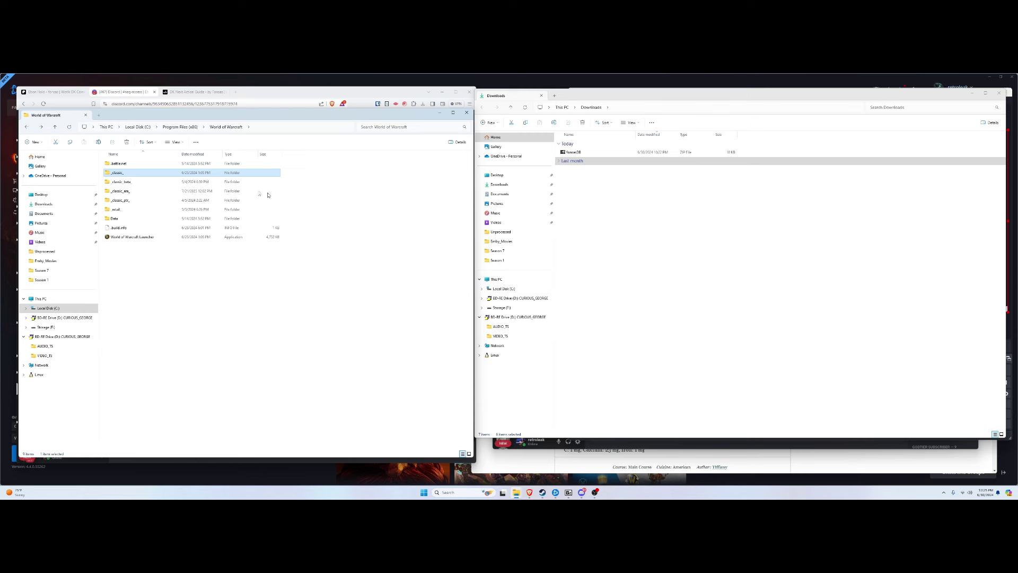
{"action": "mouse_move", "coordinate": [128, 174]}
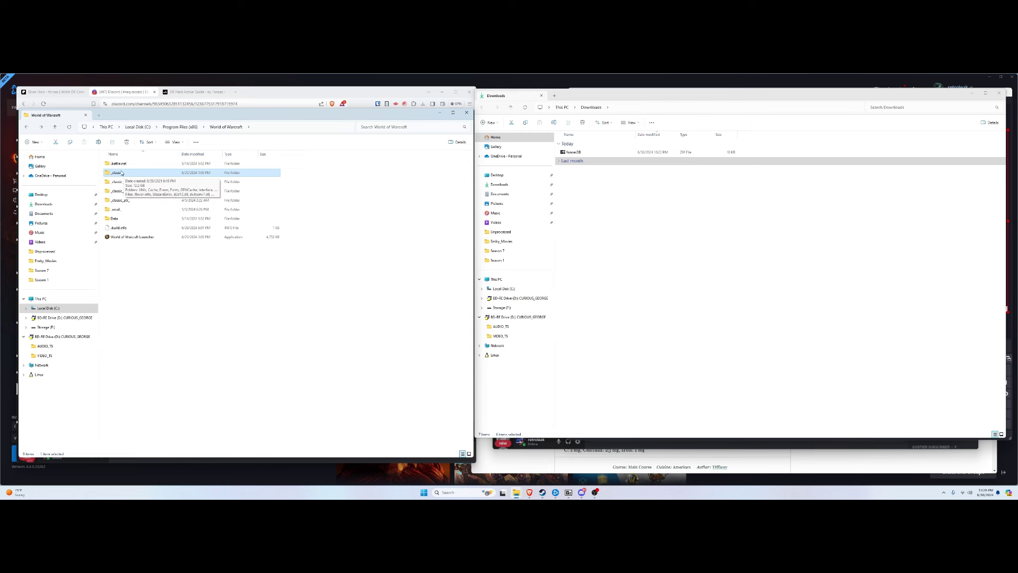
{"action": "double_click", "coordinate": [123, 174]}
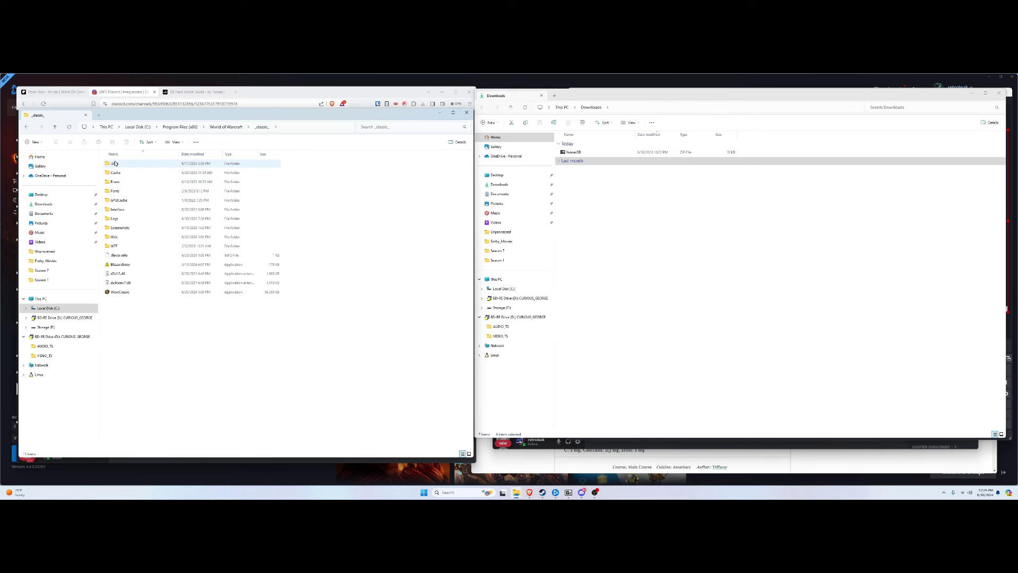
{"action": "double_click", "coordinate": [117, 210]}
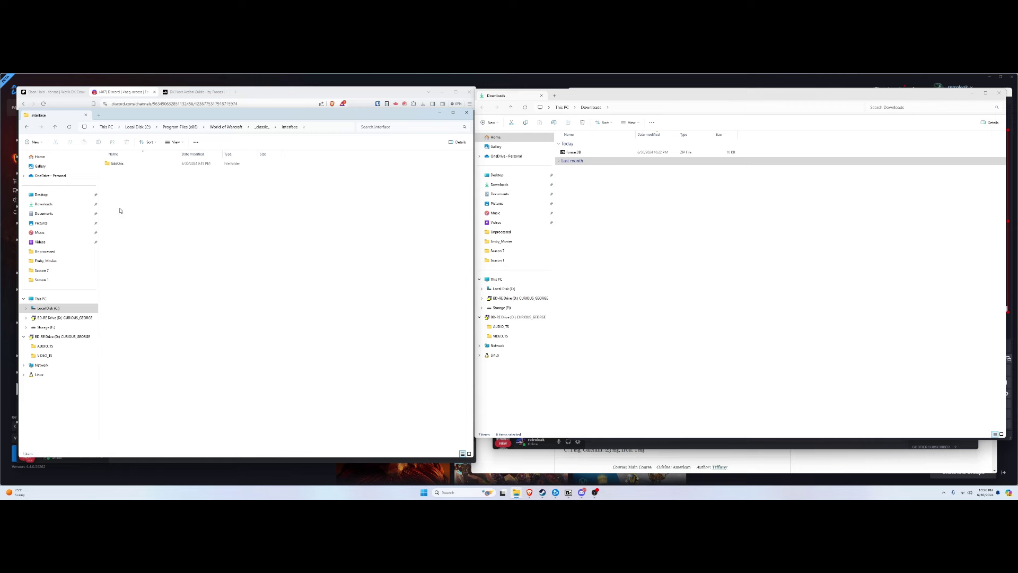
{"action": "double_click", "coordinate": [119, 164]}
{"action": "scroll", "coordinate": [127, 276], "scroll_direction": "down", "scroll_amount": 20}
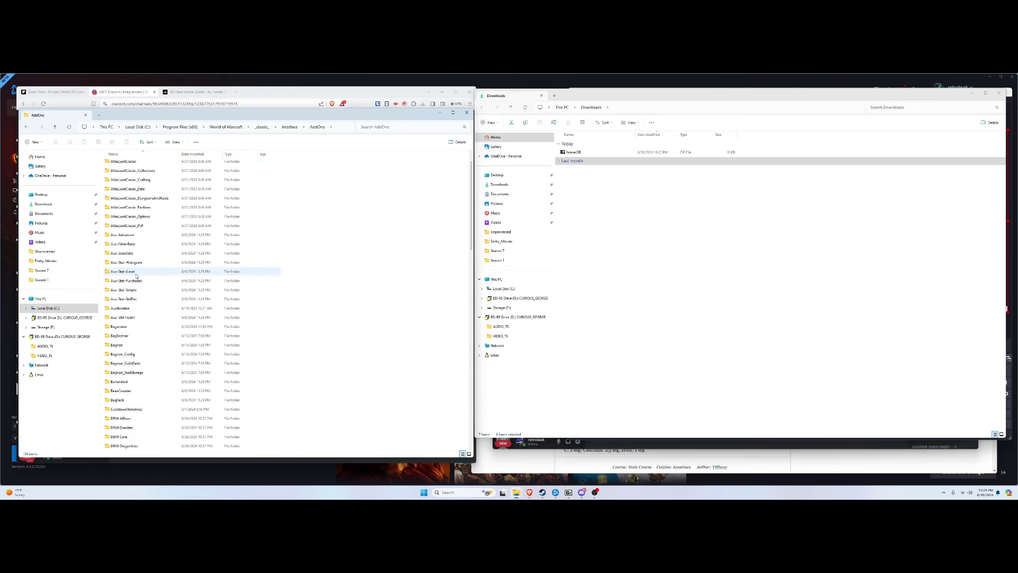
{"action": "scroll", "coordinate": [138, 355], "scroll_direction": "up", "scroll_amount": 20}
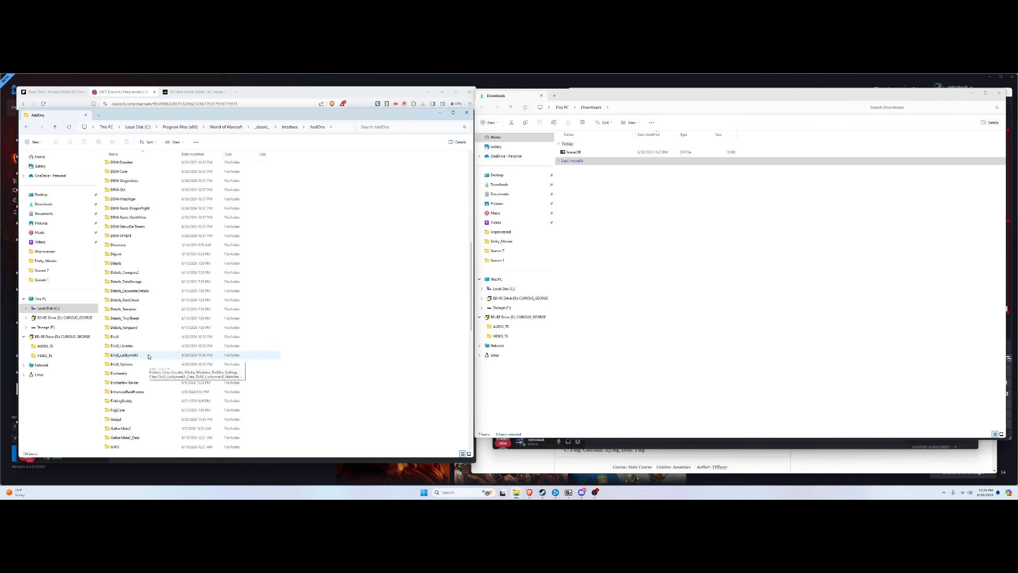
- Extract the whole fonsasDB folder from the downloaded archive into the AddOns folder and close the archive
{"action": "double_click", "coordinate": [573, 152]}
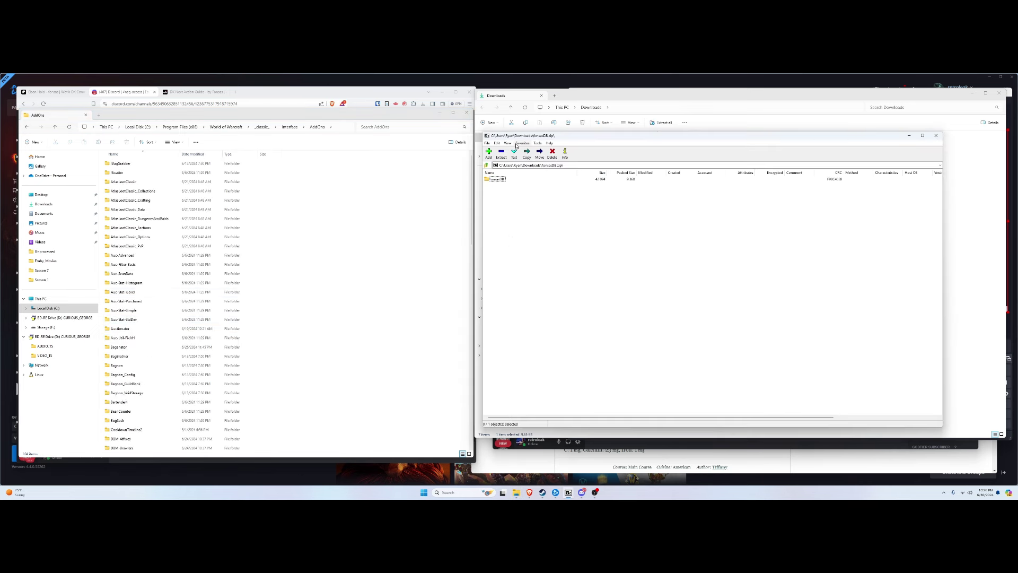
{"action": "double_click", "coordinate": [497, 179]}
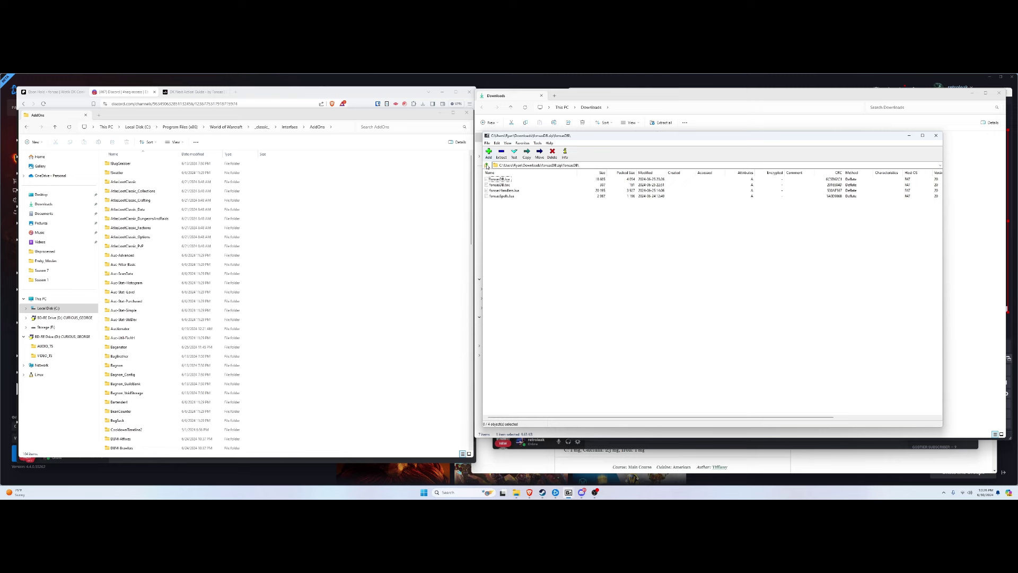
{"action": "left_click", "coordinate": [487, 166]}
{"action": "left_click_drag", "start_coordinate": [487, 182], "coordinate": [104, 257]}
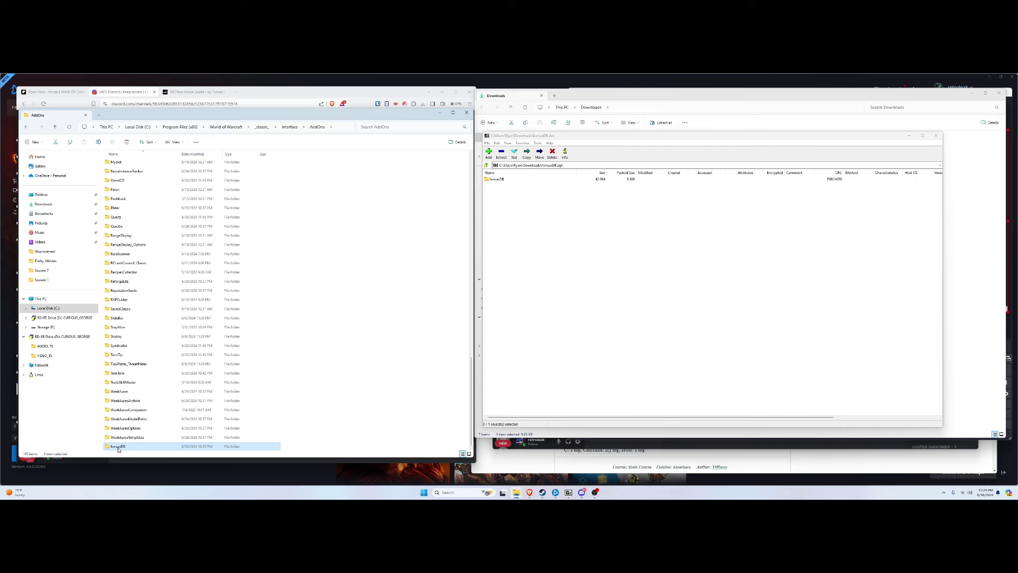
{"action": "left_click", "coordinate": [936, 137]}
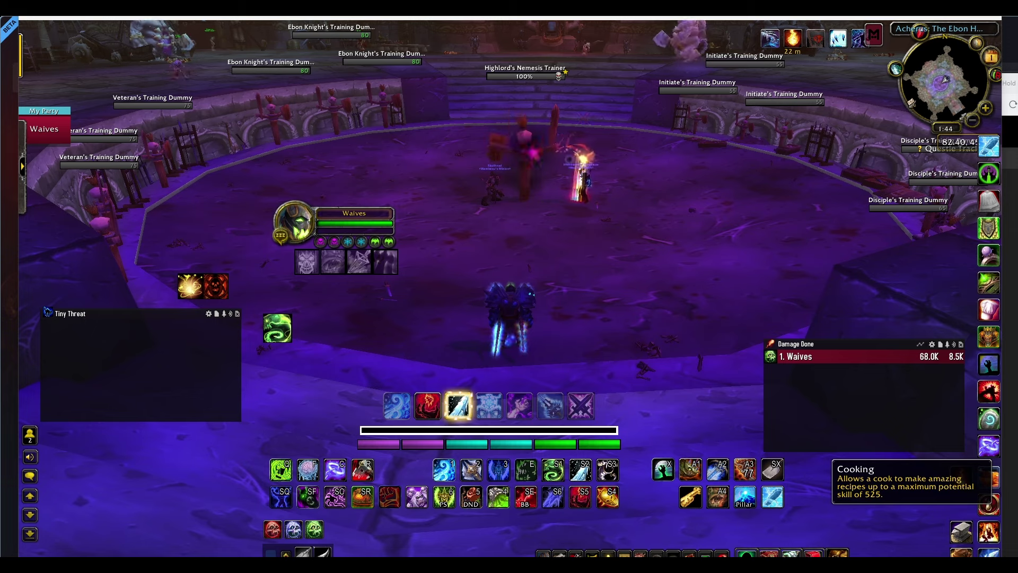
- In World of Warcraft, open WeakAuras with /wa and import the copied DK Next Action Guide - by Fonsas string
{"action": "key", "text": "Return"}
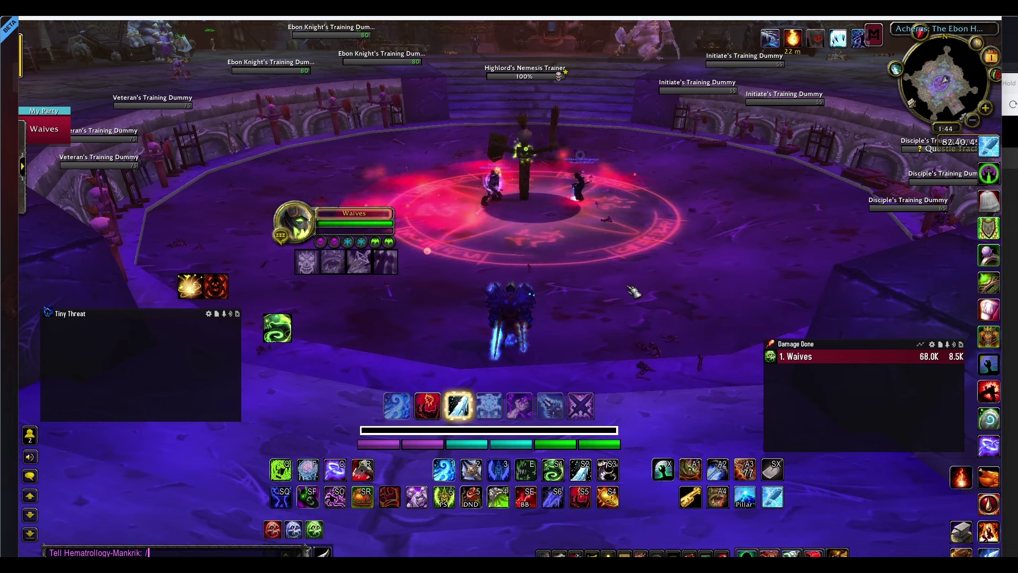
{"action": "type", "text": "/wa"}
{"action": "key", "text": "Return"}
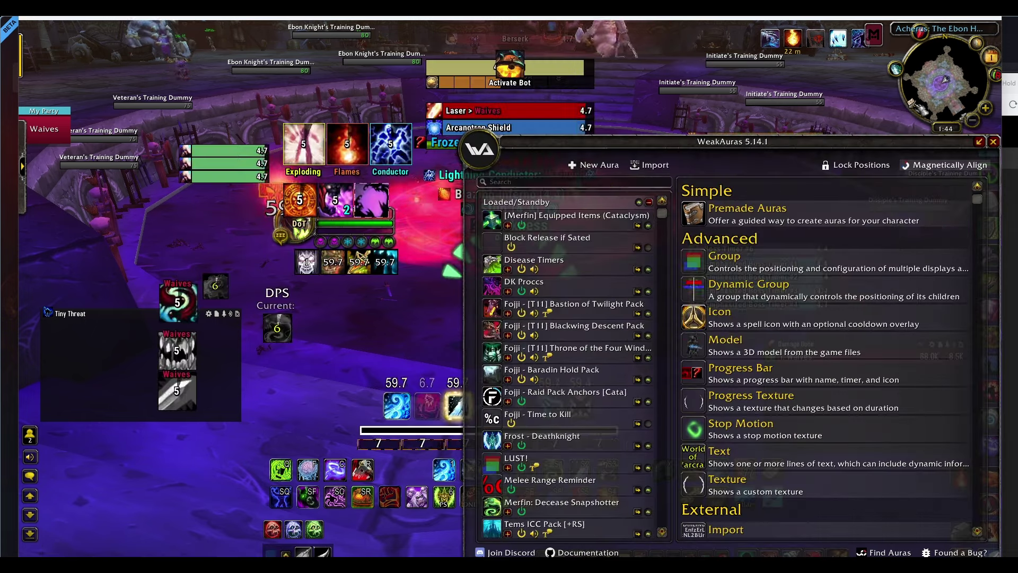
{"action": "left_click", "coordinate": [652, 166]}
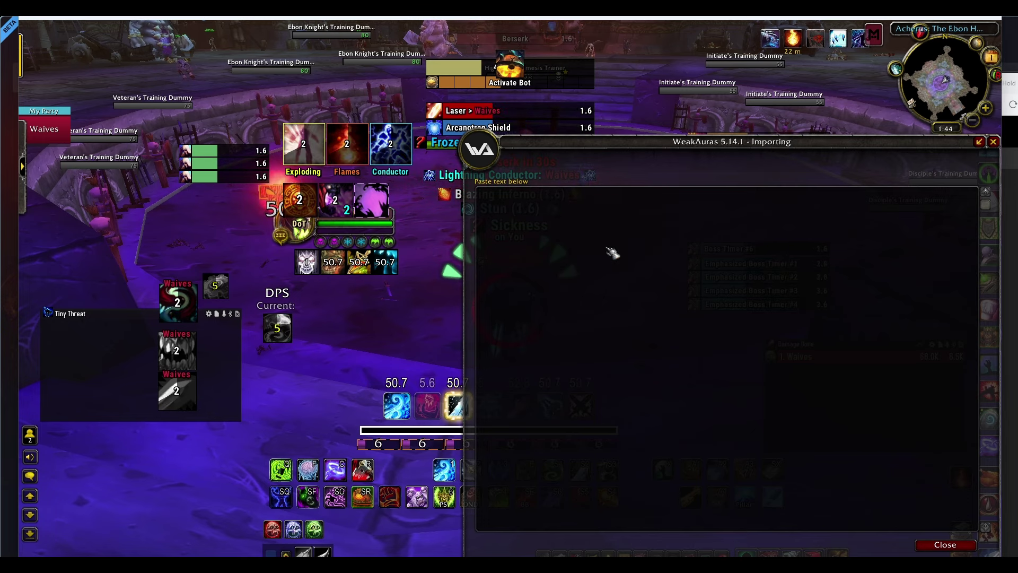
{"action": "key", "text": "ctrl+v"}
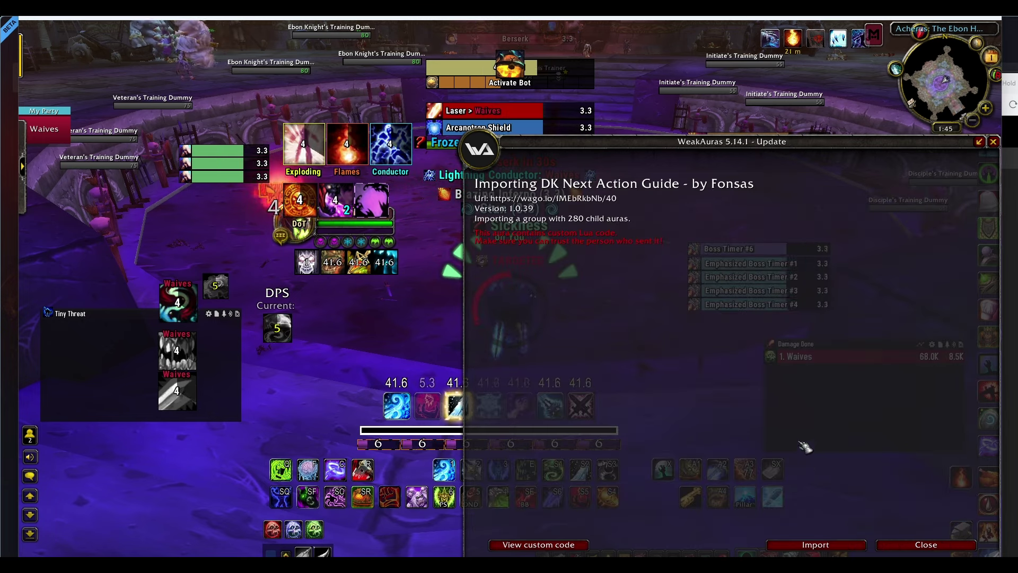
{"action": "left_click", "coordinate": [811, 545]}
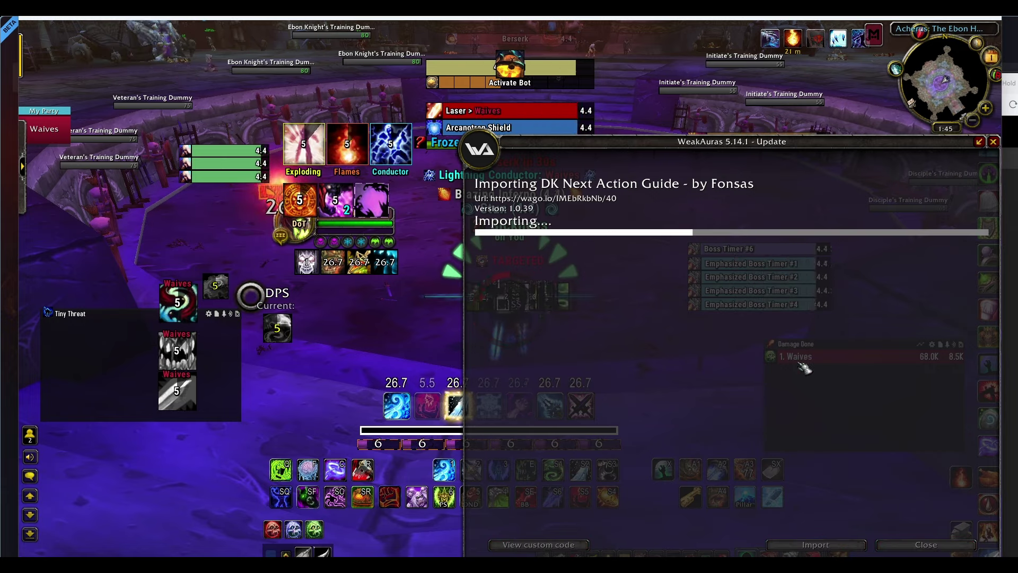
- Move the DK Next Action Guide display up from below the character to the training dummy area, clearing the options window aside while positioning it
{"action": "left_click_drag", "start_coordinate": [743, 139], "coordinate": [908, 242]}
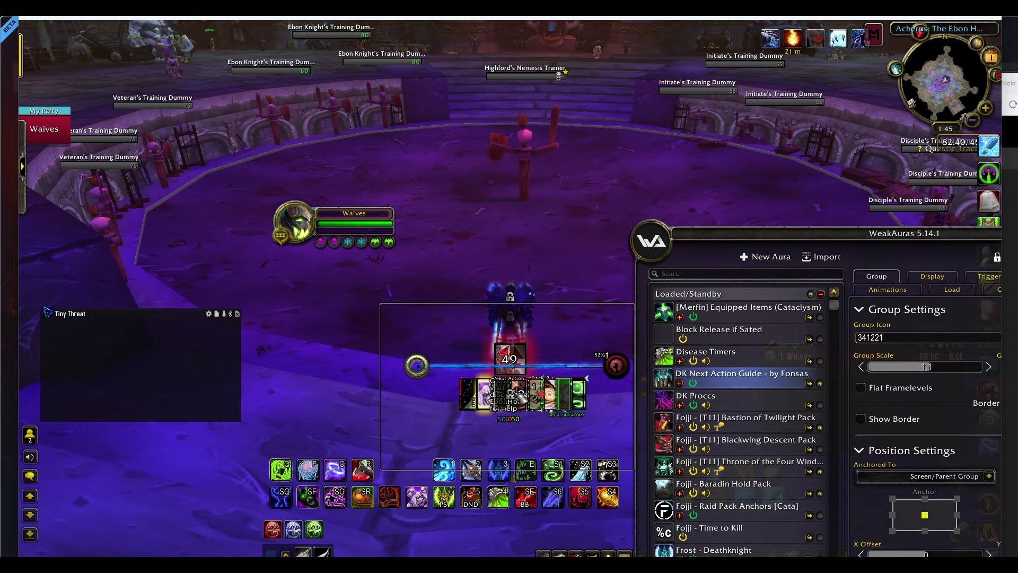
{"action": "left_click_drag", "start_coordinate": [507, 386], "coordinate": [501, 190]}
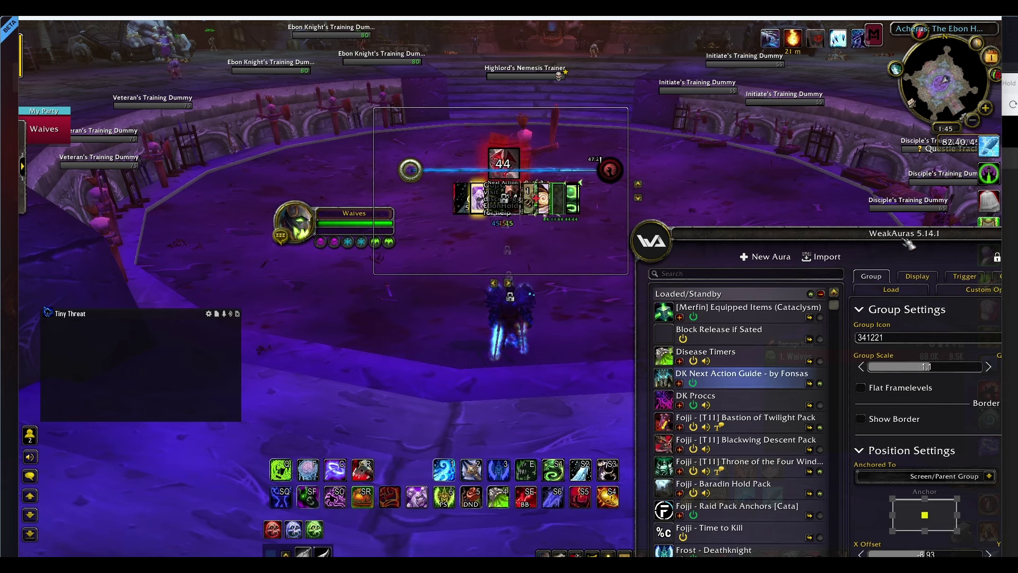
{"action": "left_click_drag", "start_coordinate": [908, 244], "coordinate": [753, 125]}
- Review the custom options of the DK Next Action Guide aura, including the Time to Kill settings and Cata Configs, and close WeakAuras
{"action": "left_click", "coordinate": [793, 186]}
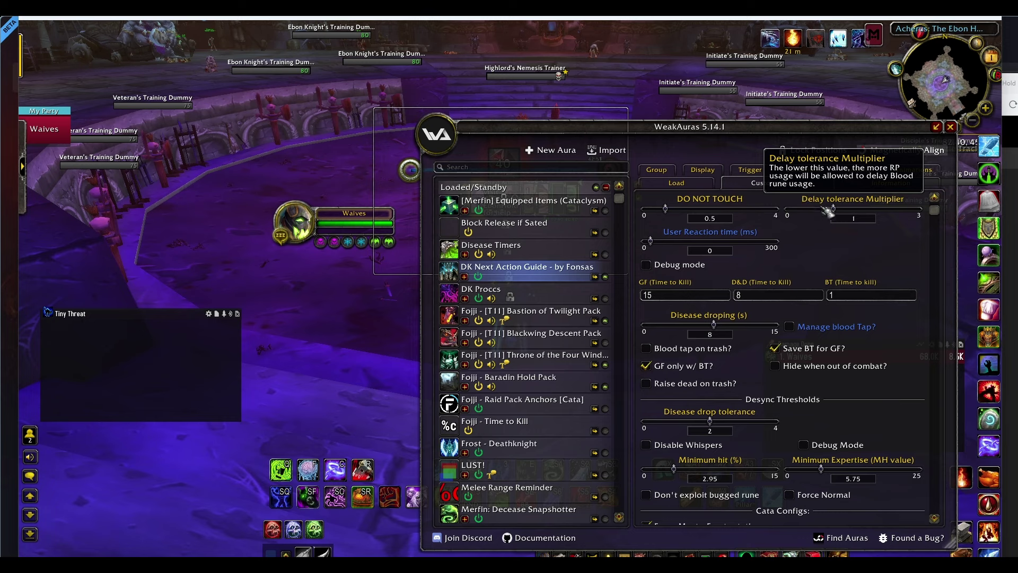
{"action": "scroll", "coordinate": [826, 257], "scroll_direction": "down", "scroll_amount": 1}
{"action": "scroll", "coordinate": [826, 258], "scroll_direction": "down", "scroll_amount": 1}
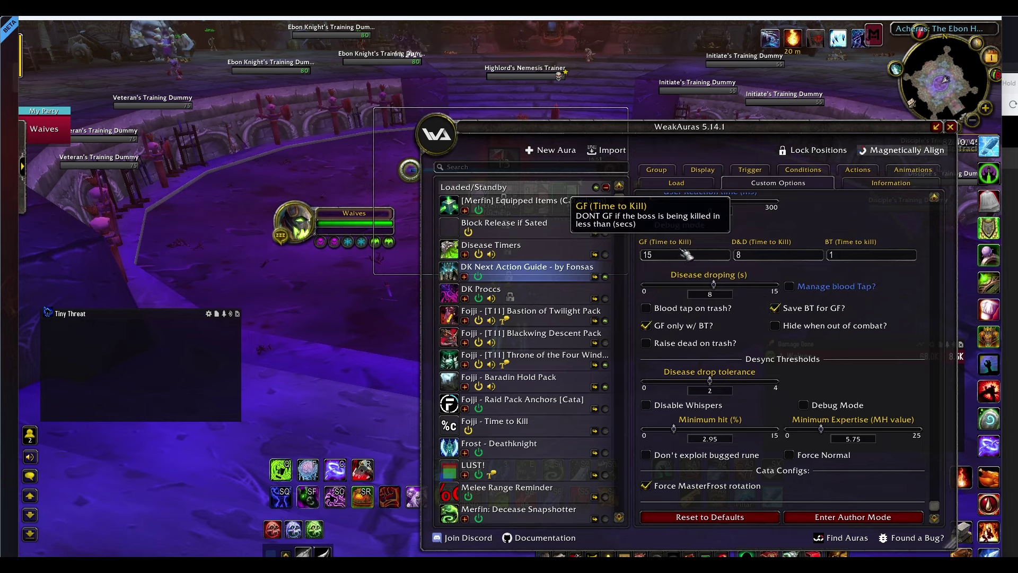
{"action": "left_click", "coordinate": [951, 128]}
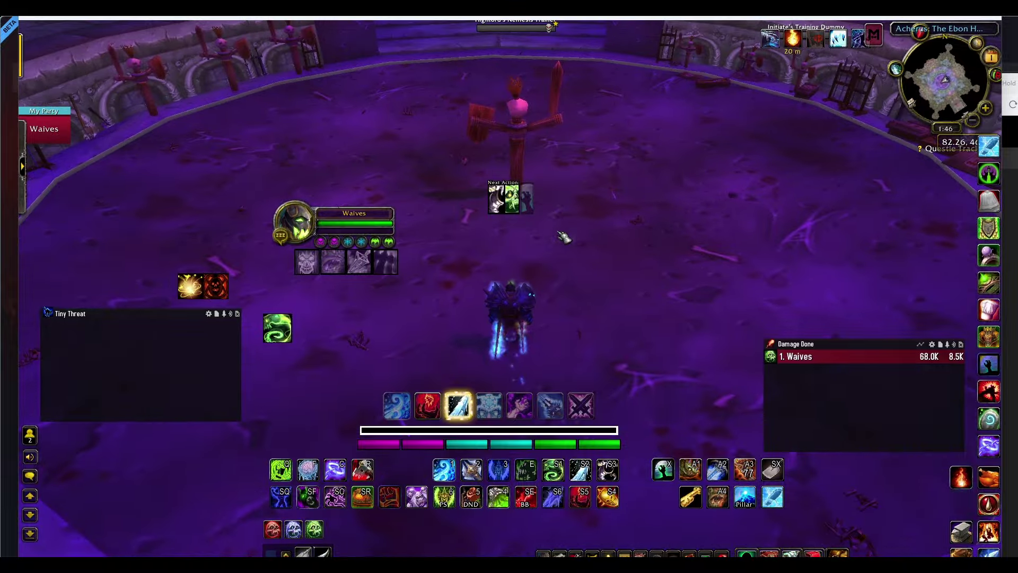
- Cast the suggested pre-combat buff, activate Unholy Presence, and face the Highlord's Nemesis Trainer dummy
{"action": "key", "text": "shift+3"}
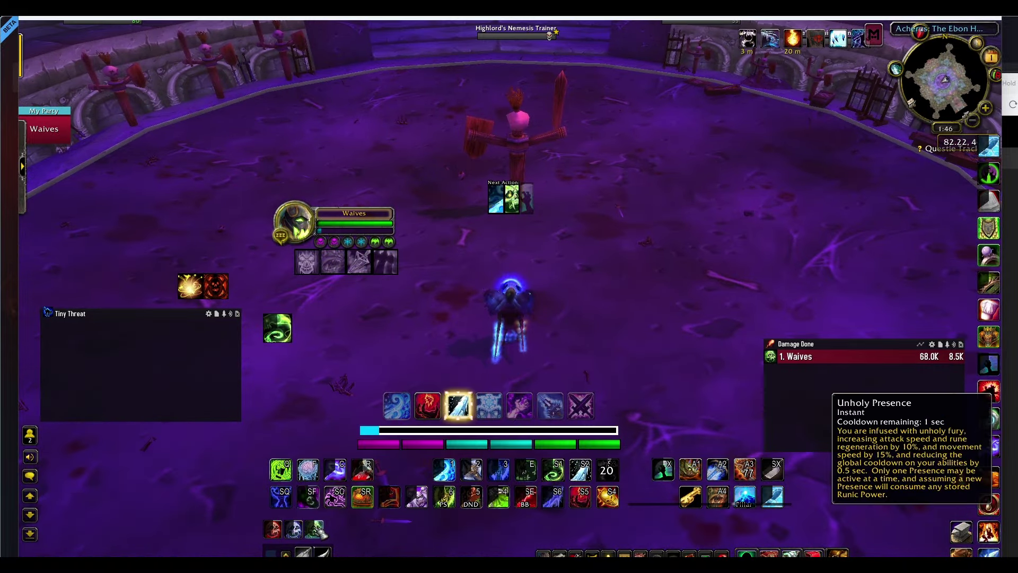
{"action": "left_click", "coordinate": [316, 529]}
{"action": "mouse_move", "coordinate": [591, 284]}
{"action": "left_mouse_down"}
{"action": "mouse_move", "coordinate": [591, 254]}
{"action": "mouse_move", "coordinate": [578, 270]}
{"action": "left_mouse_up"}
{"action": "left_click_drag", "start_coordinate": [629, 348], "coordinate": [634, 348]}
{"action": "key", "text": "s"}
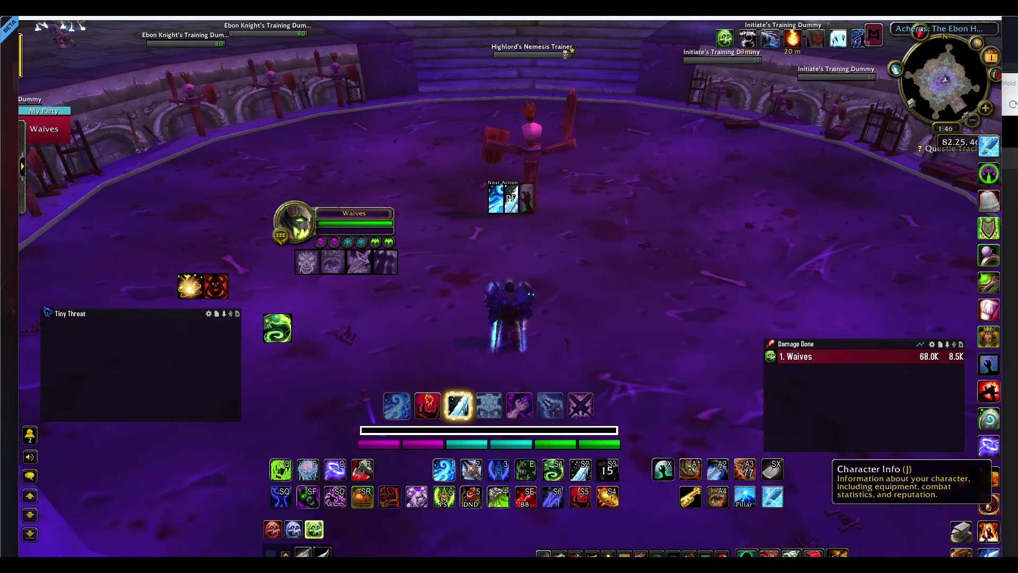
{"action": "key", "text": "d"}
{"action": "left_click_drag", "start_coordinate": [538, 305], "coordinate": [517, 306]}
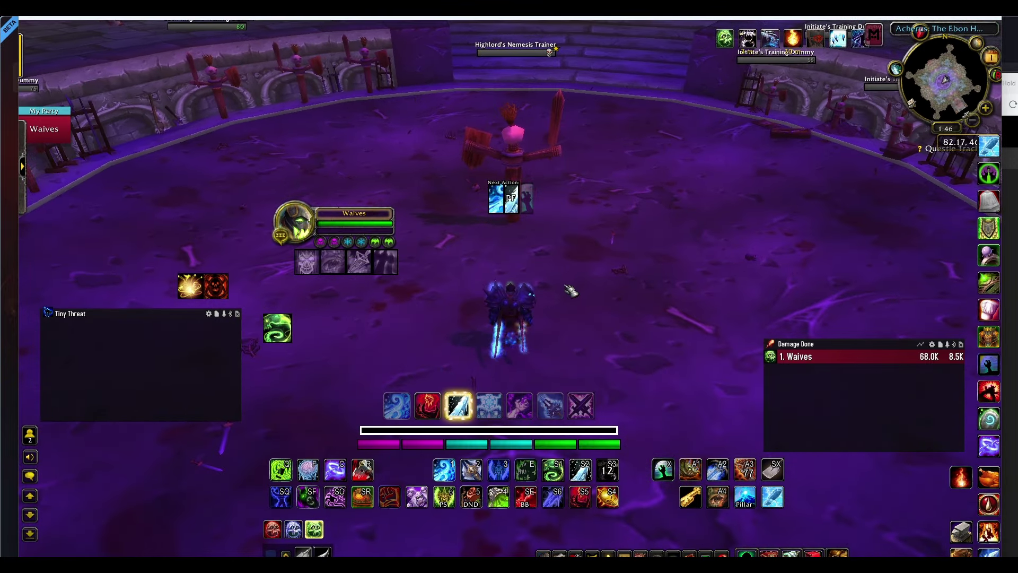
- Reopen WeakAuras, turn off Force MasterFrost rotation for the DK Next Action Guide, and close the options
{"action": "key", "text": "r"}
{"action": "key", "text": "Return"}
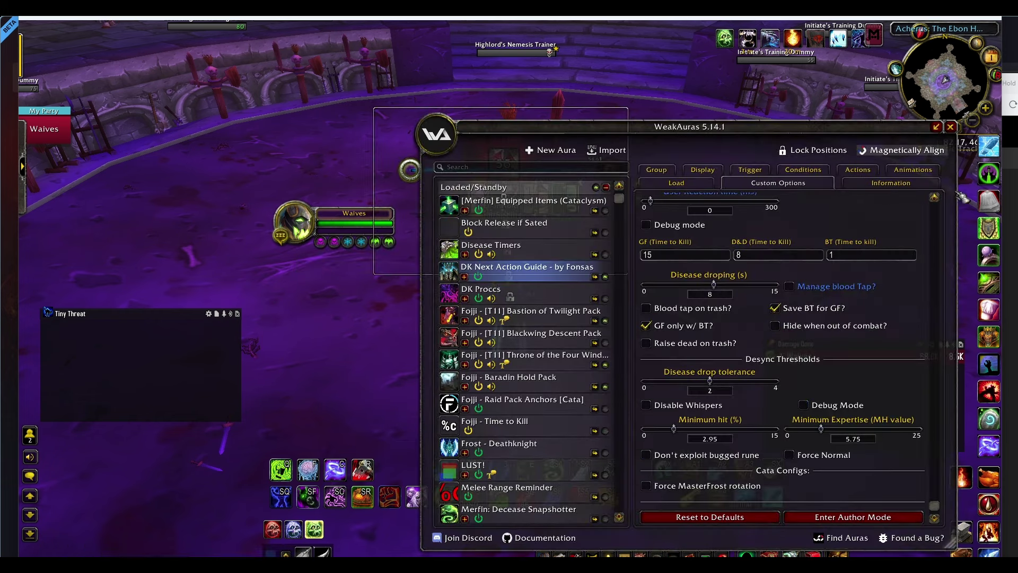
{"action": "left_click", "coordinate": [951, 127]}
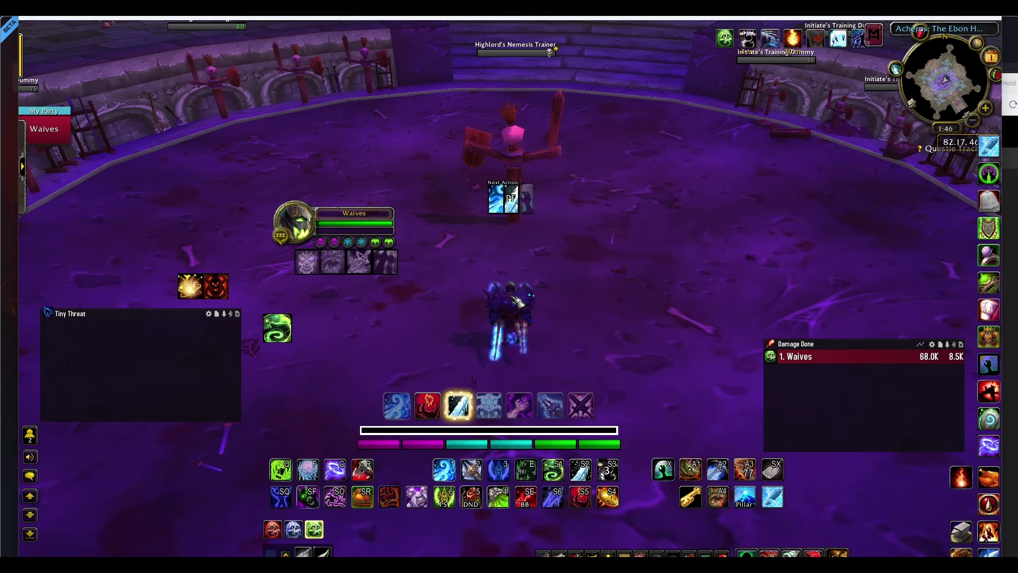
- Target the Highlord's Nemesis Trainer and move the character into melee range in front of it
{"action": "left_click", "coordinate": [513, 146]}
{"action": "key", "text": "w"}
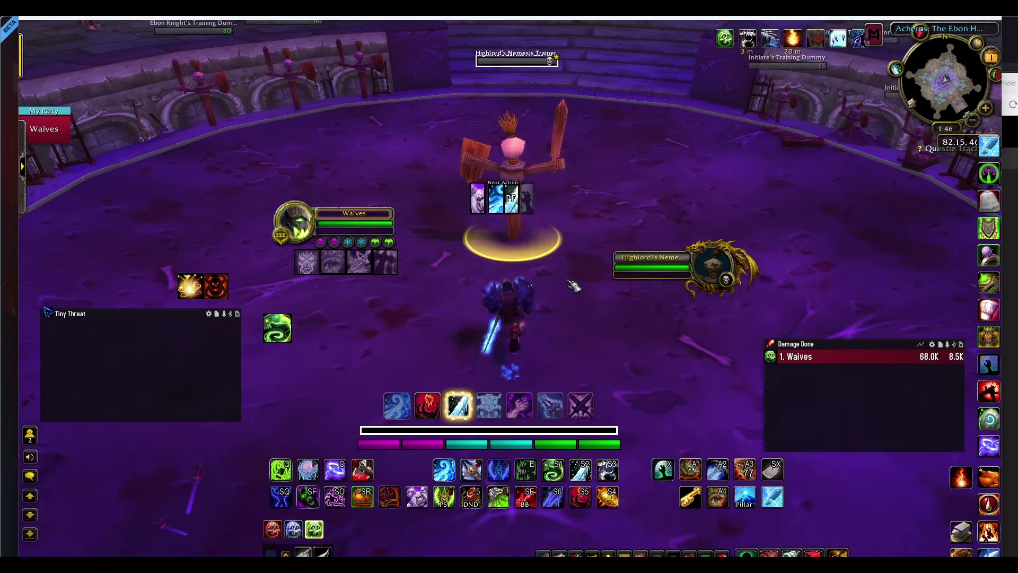
{"action": "key", "text": "s"}
{"action": "key", "text": "w"}
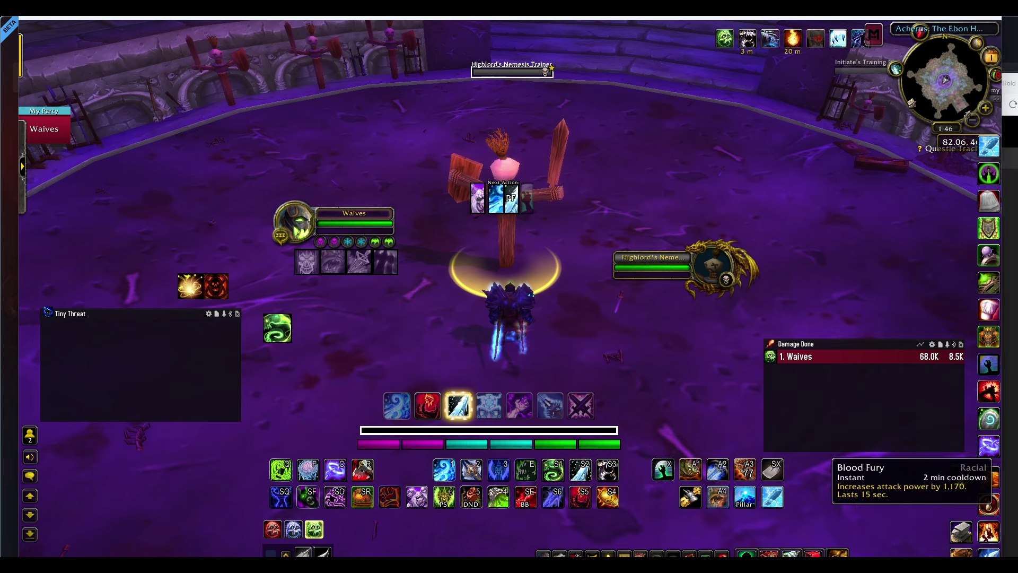
{"action": "key", "text": "a"}
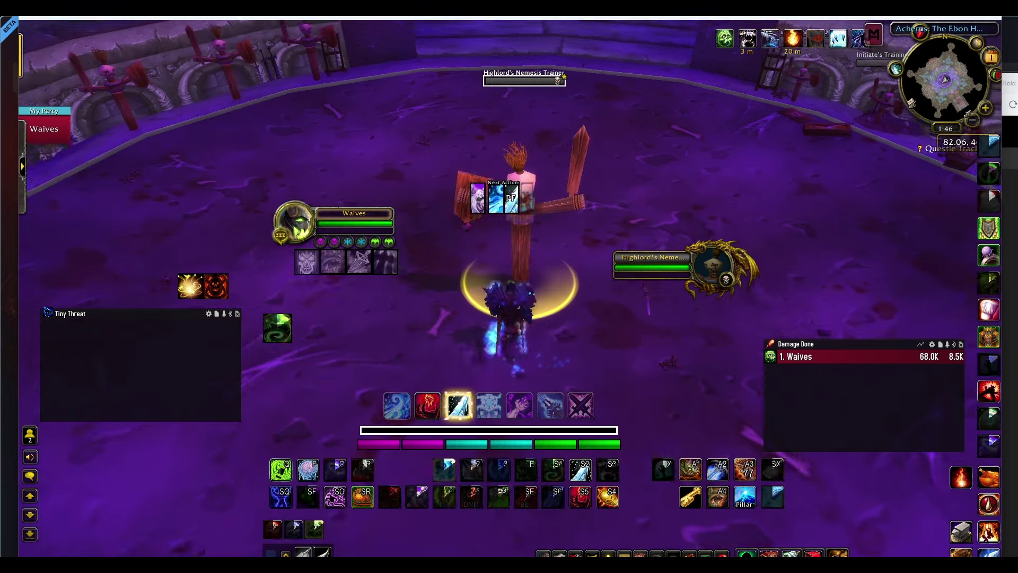
- Begin attacking the Highlord's Nemesis Trainer with the abilities shown under Next Action, including Outbreak to apply the diseases
{"action": "key", "text": "1"}
{"action": "key", "text": "6"}
{"action": "left_click_drag", "start_coordinate": [596, 164], "coordinate": [587, 186]}
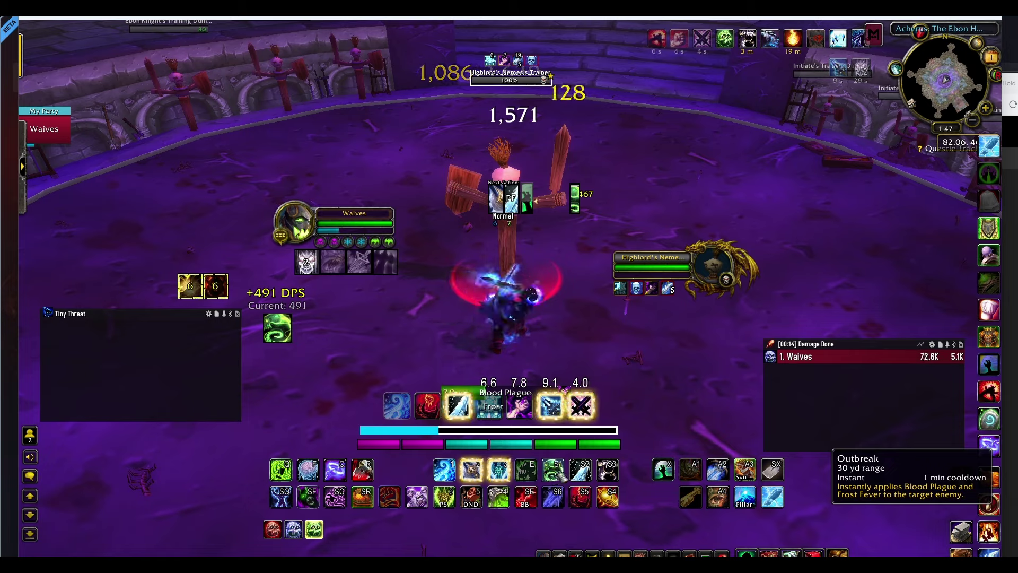
{"action": "key", "text": "shift+1"}
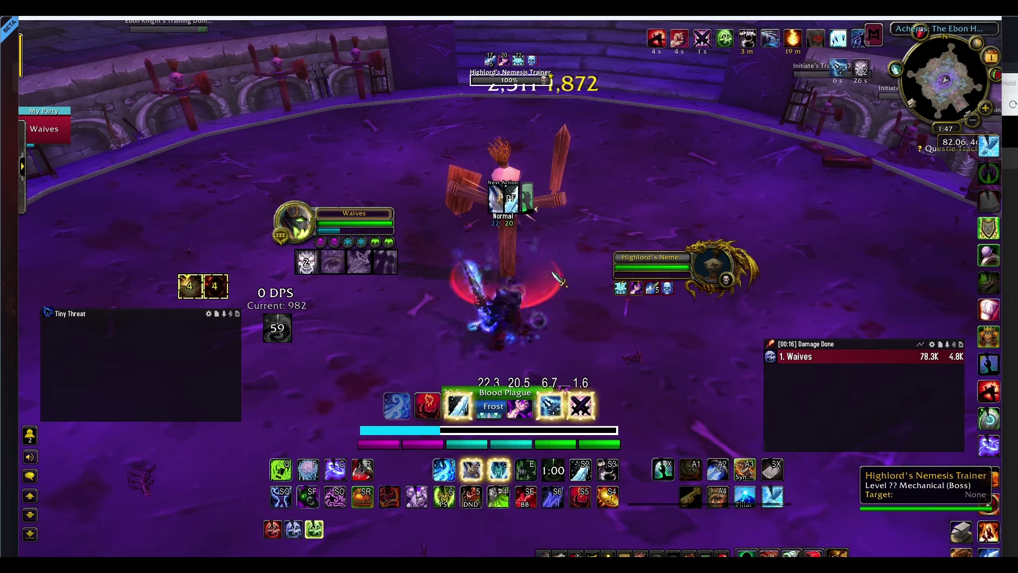
{"action": "key", "text": "d"}
{"action": "key", "text": "a"}
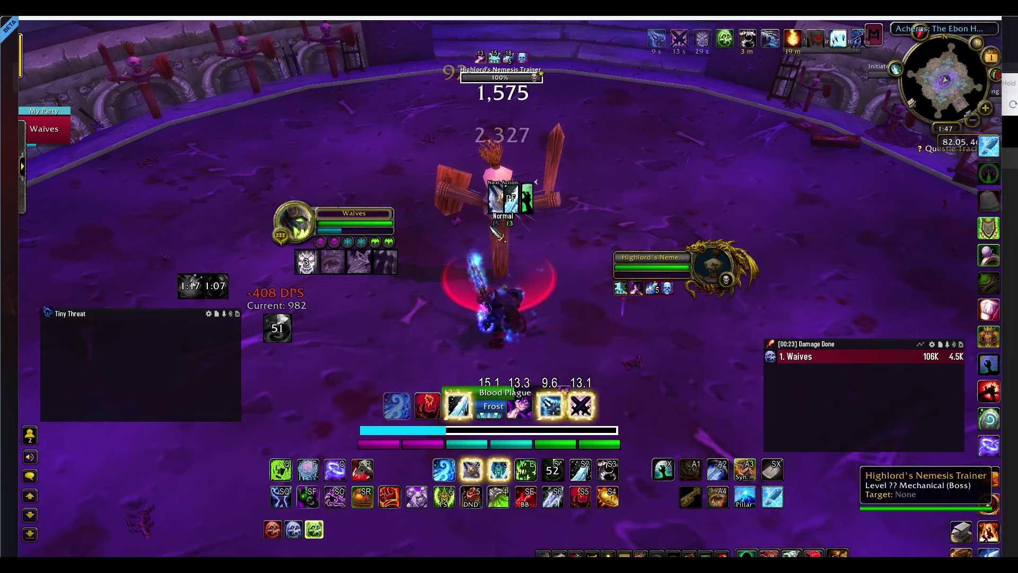
- Continue the rotation on the Highlord's Nemesis Trainer, casting each ability the Next Action display suggests
{"action": "key", "text": "2"}
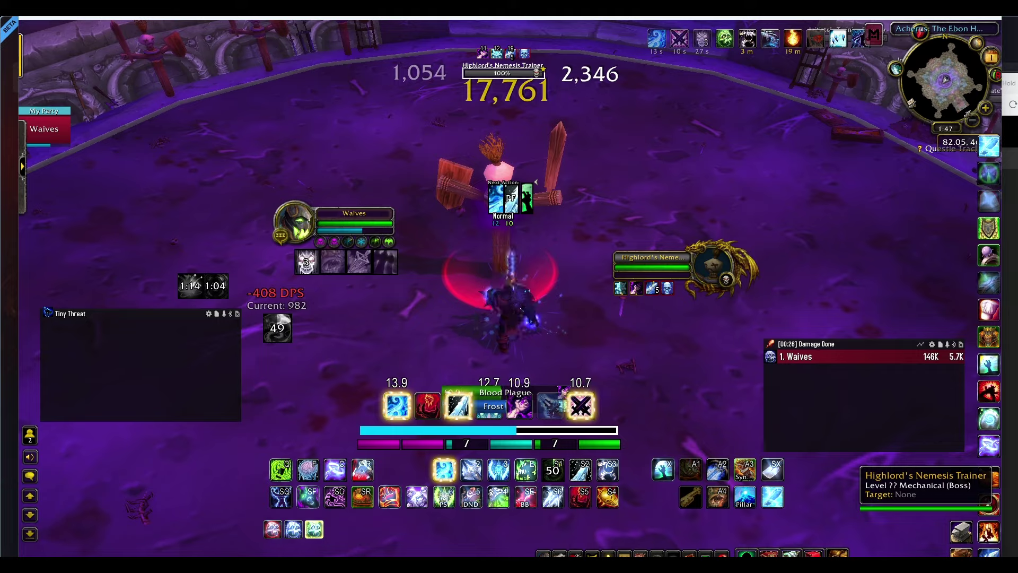
{"action": "key", "text": "1"}
{"action": "left_click_drag", "start_coordinate": [498, 227], "coordinate": [514, 227]}
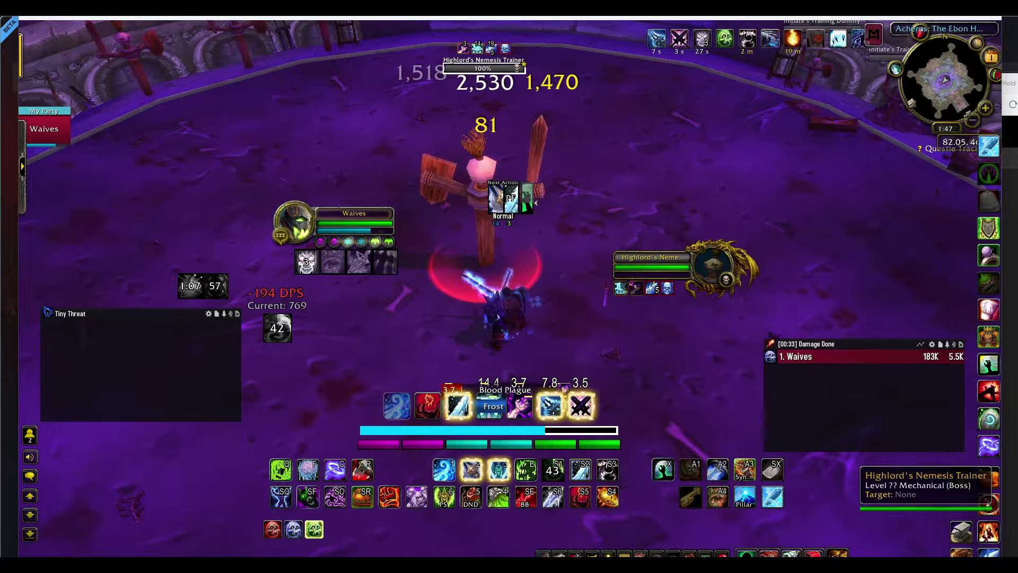
{"action": "key", "text": "shift+2"}
{"action": "key", "text": "2"}
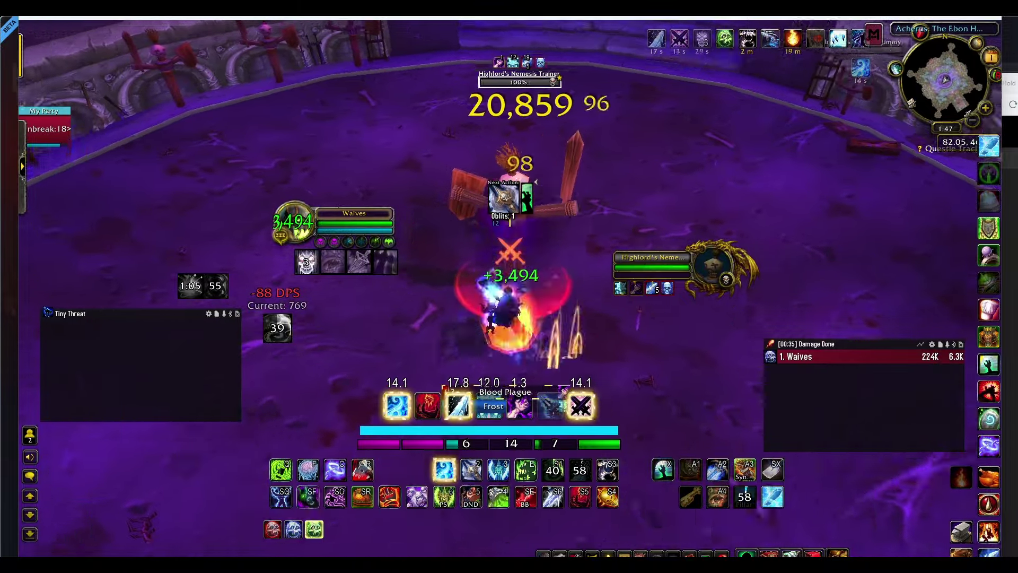
{"action": "key", "text": "2"}
{"action": "key", "text": "d"}
{"action": "key", "text": "6"}
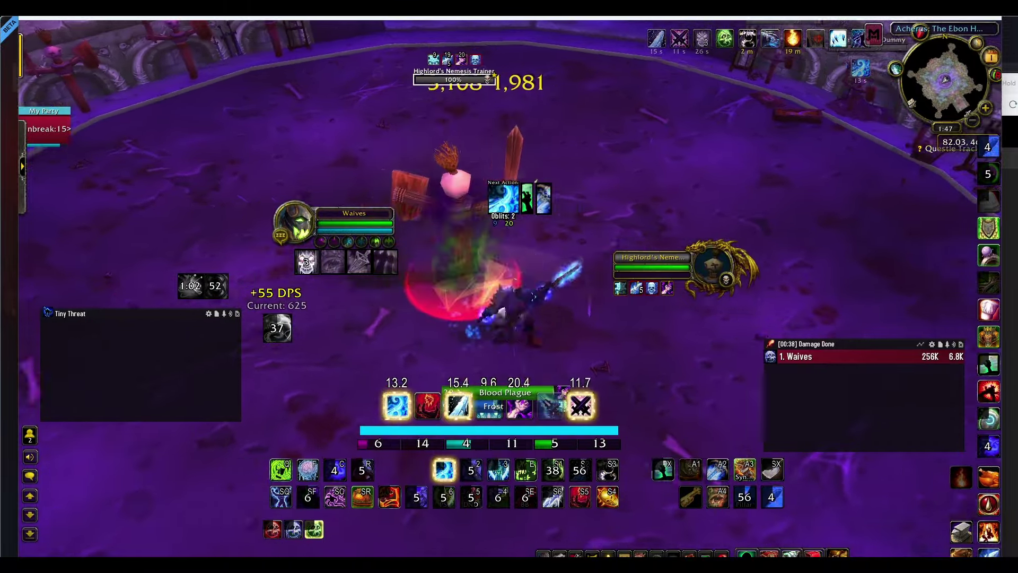